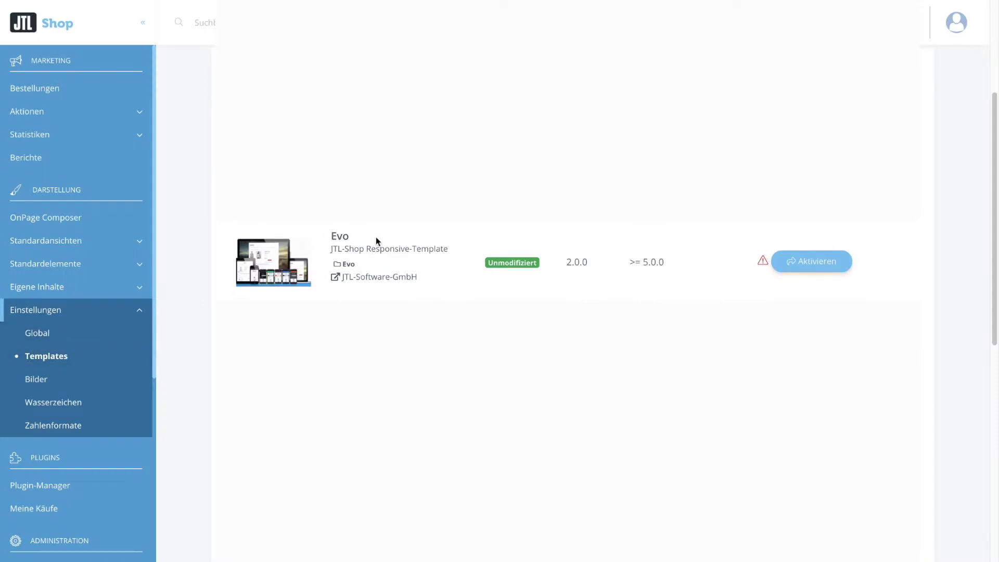
- Open the settings of the activated NOVA template
{"action": "scroll", "coordinate": [376, 237], "scroll_direction": "down", "scroll_amount": 5}
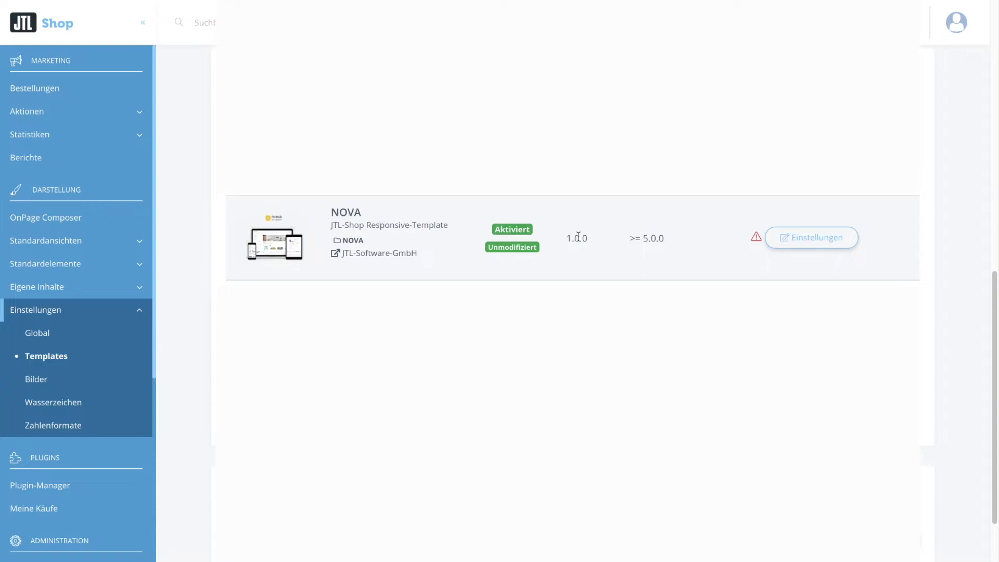
{"action": "left_click", "coordinate": [813, 240]}
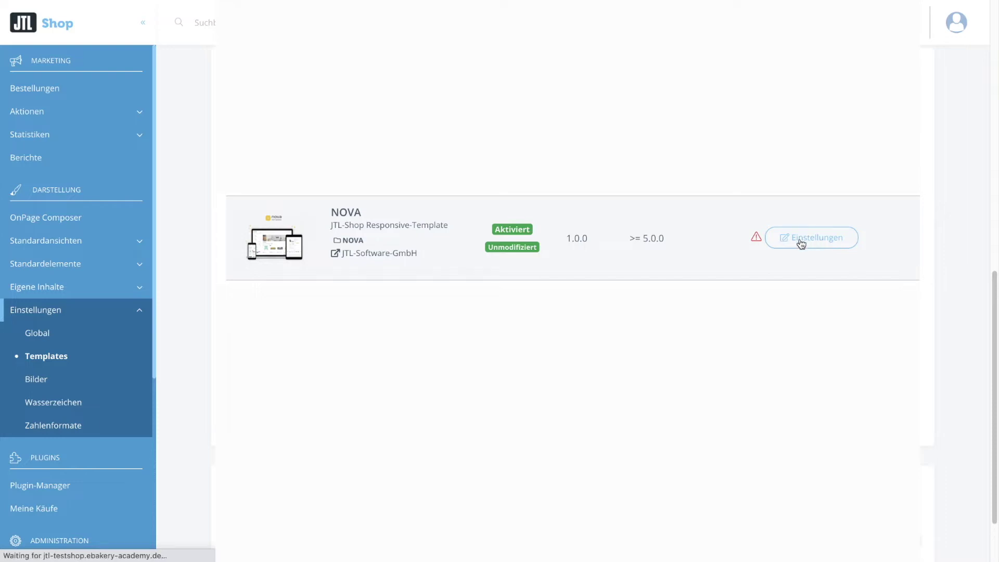
{"action": "scroll", "coordinate": [723, 276], "scroll_direction": "down", "scroll_amount": 1}
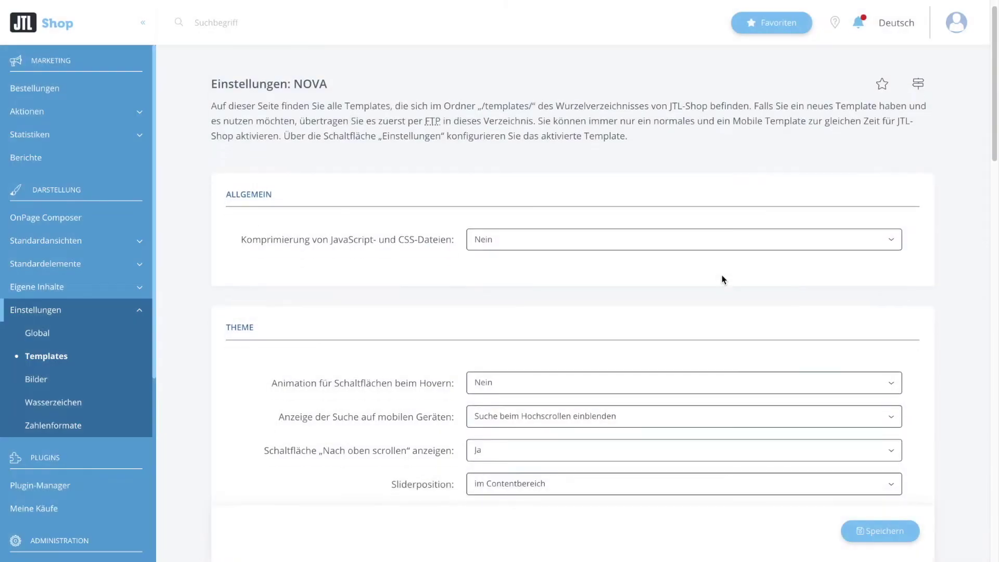
- Examine the JavaScript and CSS compression setting and the Theme options down to the Favicon upload
{"action": "left_click", "coordinate": [556, 223]}
{"action": "left_click", "coordinate": [538, 218]}
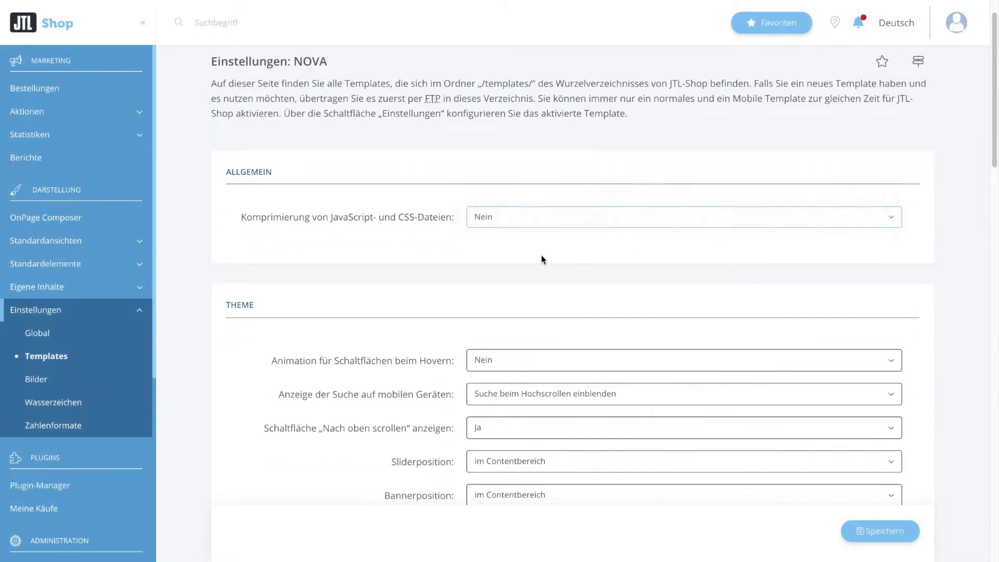
{"action": "scroll", "coordinate": [541, 256], "scroll_direction": "down", "scroll_amount": 3}
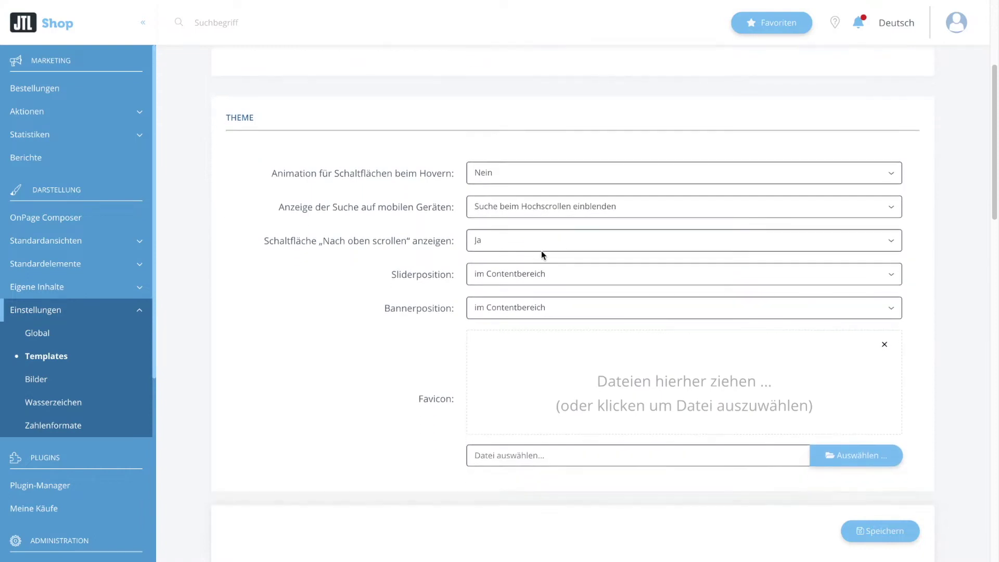
{"action": "scroll", "coordinate": [345, 185], "scroll_direction": "down", "scroll_amount": 1}
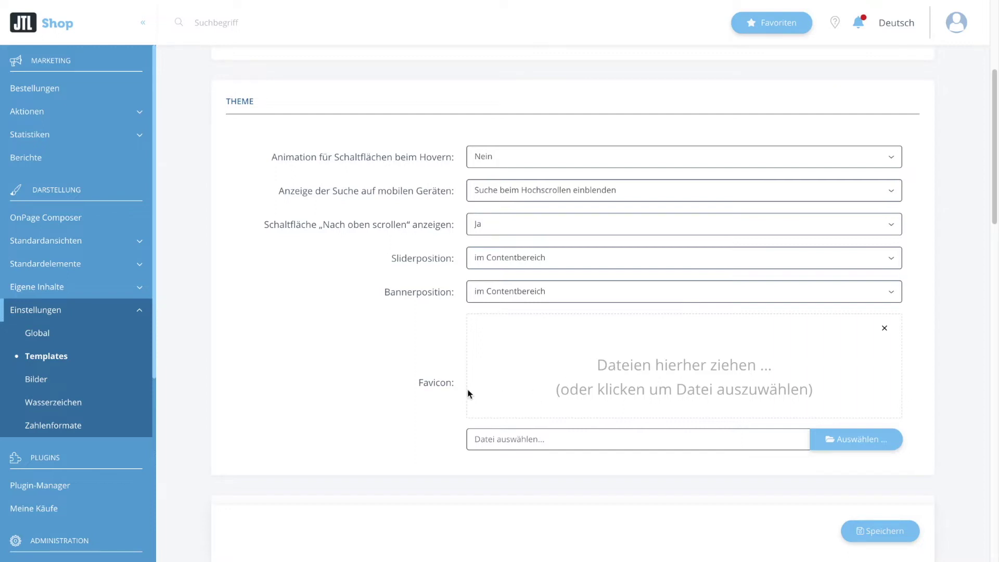
{"action": "left_click_drag", "start_coordinate": [419, 384], "coordinate": [450, 387]}
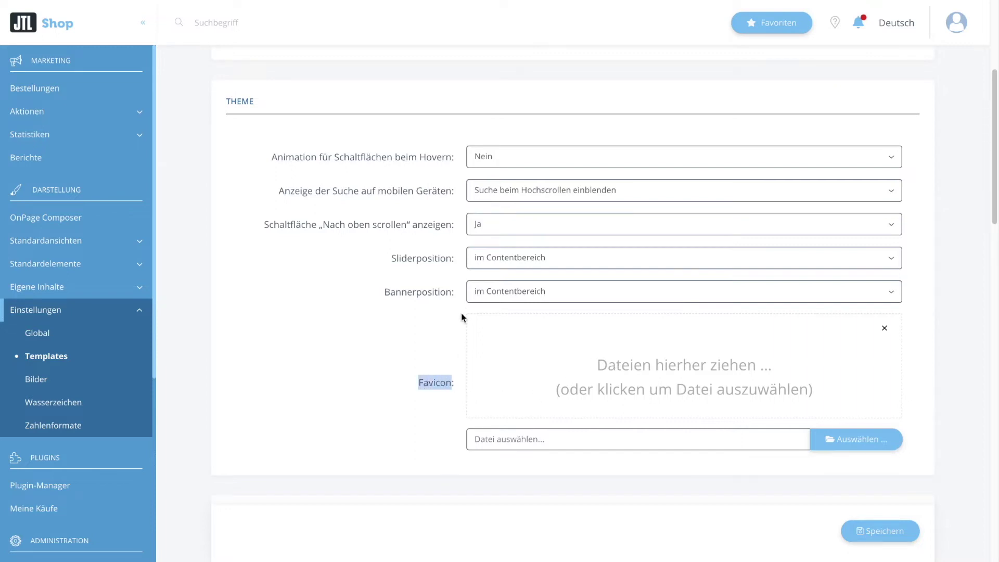
- Try the Ja option for the button hover animation and restore it to Nein
{"action": "scroll", "coordinate": [463, 317], "scroll_direction": "up", "scroll_amount": 1}
{"action": "left_click", "coordinate": [557, 182]}
{"action": "left_click", "coordinate": [534, 170]}
{"action": "left_click", "coordinate": [527, 186]}
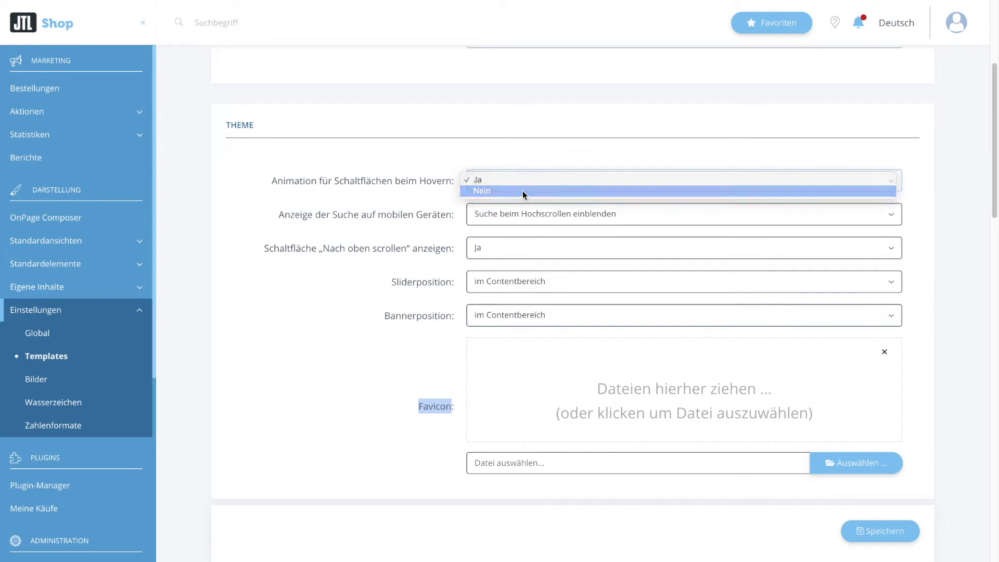
{"action": "left_click", "coordinate": [523, 191]}
- Examine the remaining Theme options and the Megamenu settings, including the choices offered for Kategorien
{"action": "scroll", "coordinate": [523, 193], "scroll_direction": "down", "scroll_amount": 1}
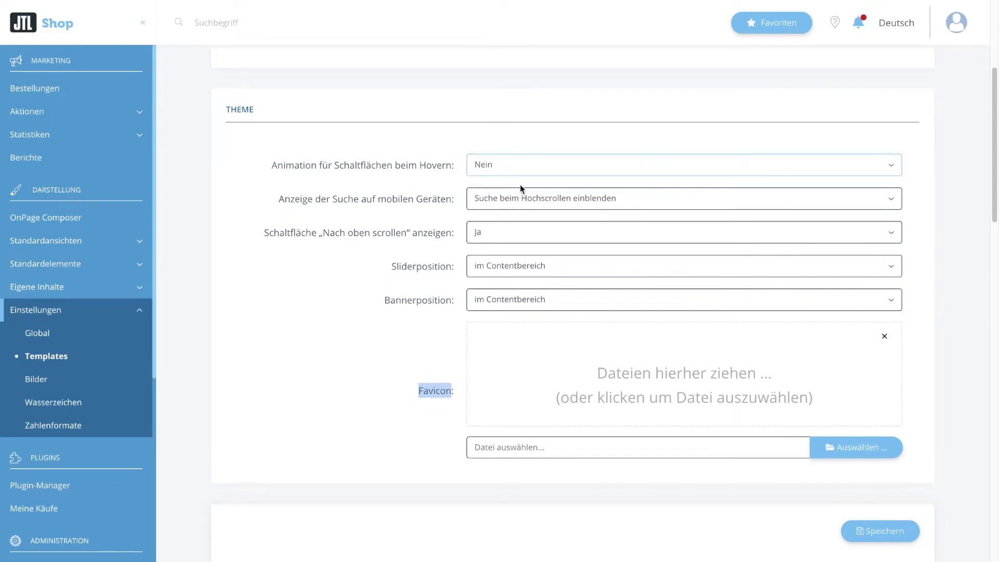
{"action": "scroll", "coordinate": [518, 167], "scroll_direction": "down", "scroll_amount": 1}
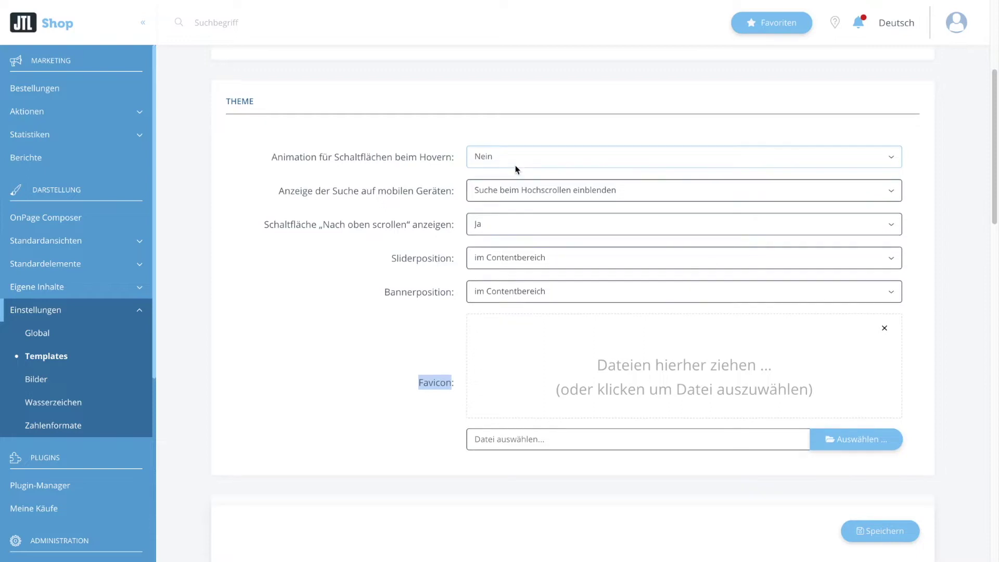
{"action": "scroll", "coordinate": [522, 156], "scroll_direction": "down", "scroll_amount": 2}
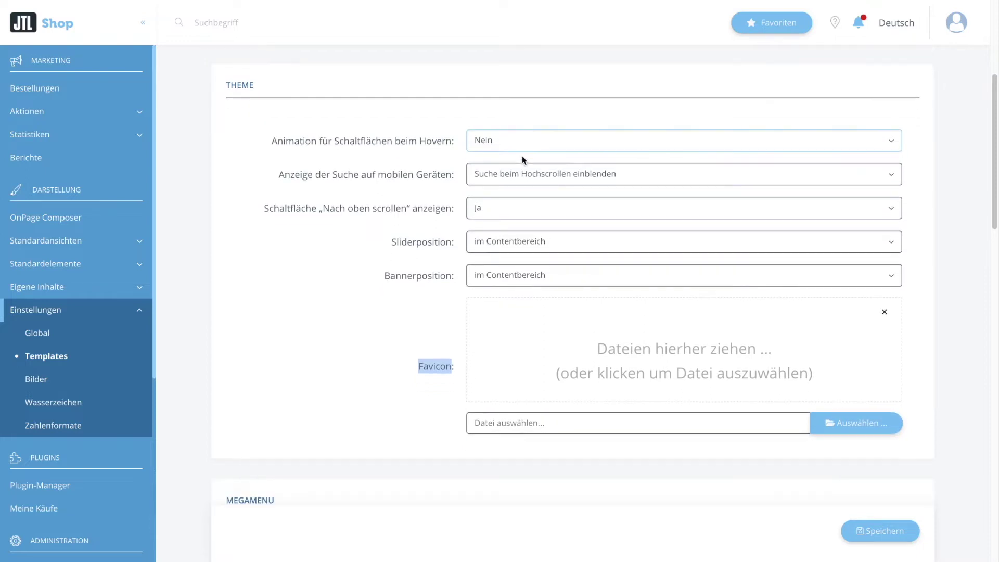
{"action": "scroll", "coordinate": [524, 159], "scroll_direction": "down", "scroll_amount": 5}
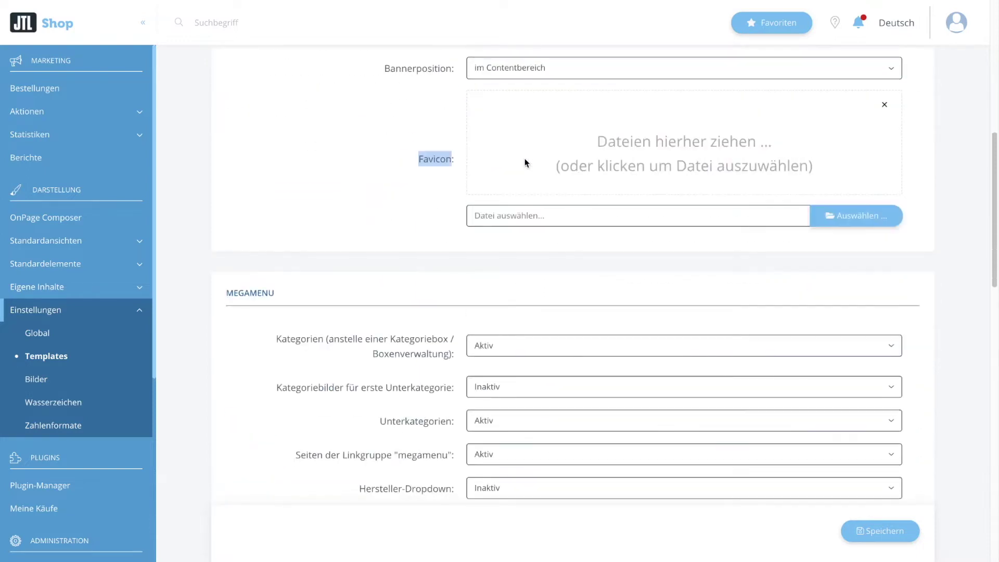
{"action": "scroll", "coordinate": [524, 163], "scroll_direction": "down", "scroll_amount": 2}
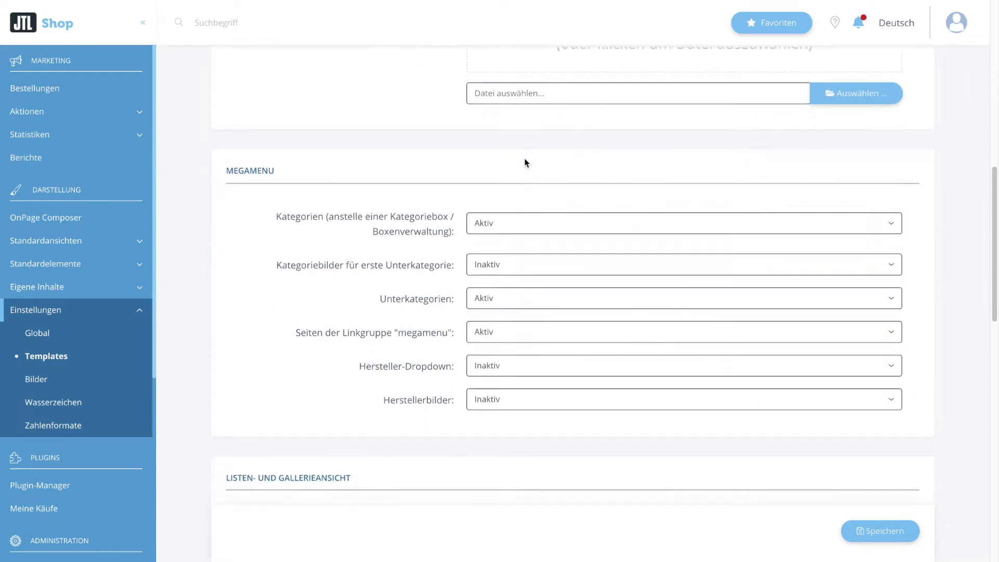
{"action": "scroll", "coordinate": [375, 210], "scroll_direction": "down", "scroll_amount": 1}
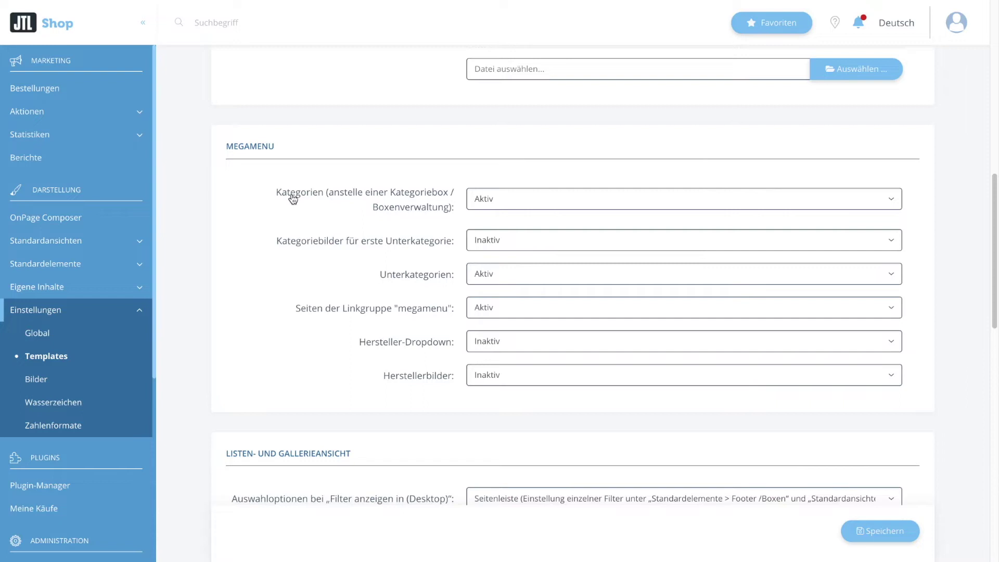
{"action": "left_click", "coordinate": [523, 199]}
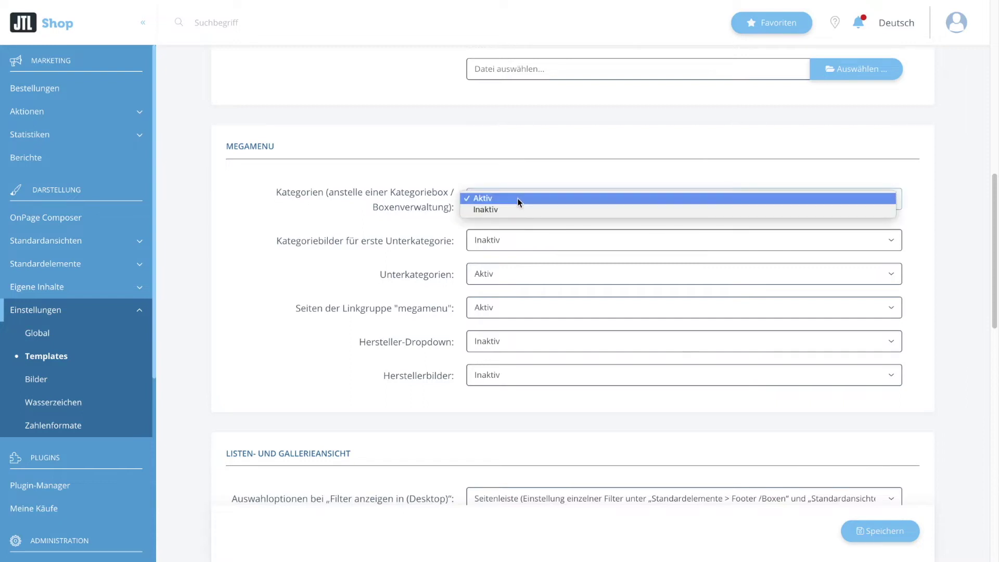
{"action": "left_click", "coordinate": [517, 199]}
{"action": "scroll", "coordinate": [527, 177], "scroll_direction": "down", "scroll_amount": 1}
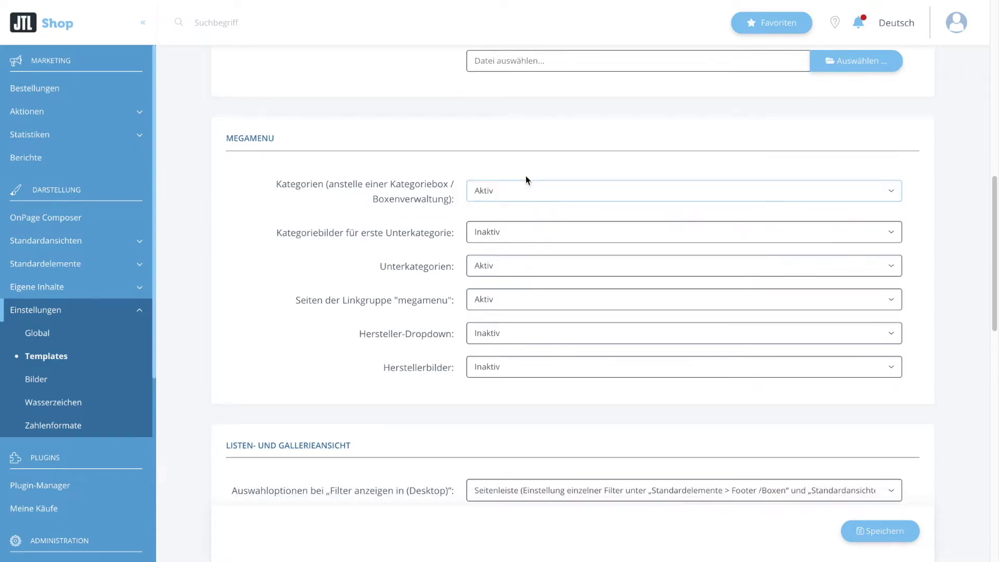
{"action": "scroll", "coordinate": [525, 177], "scroll_direction": "down", "scroll_amount": 1}
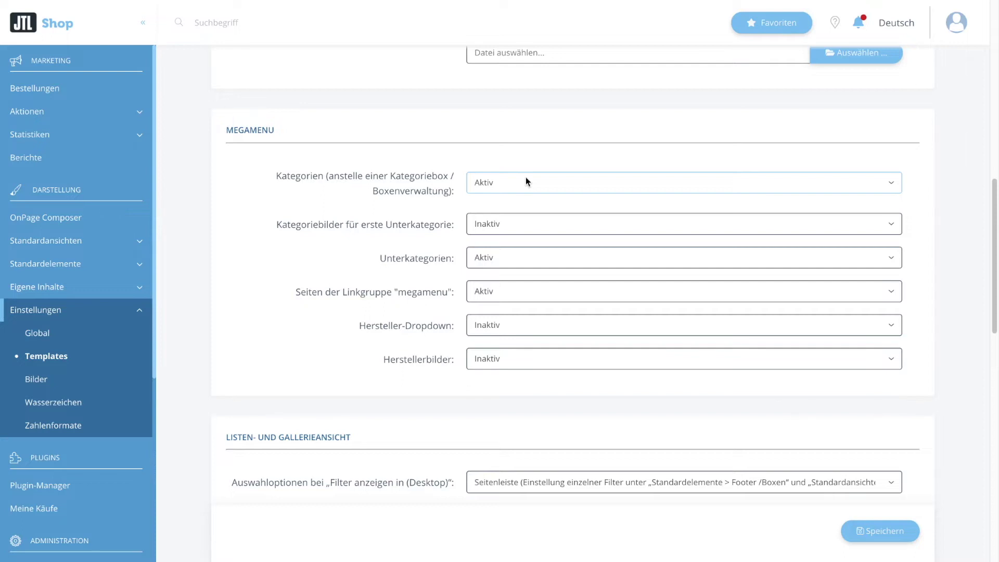
{"action": "scroll", "coordinate": [526, 180], "scroll_direction": "down", "scroll_amount": 1}
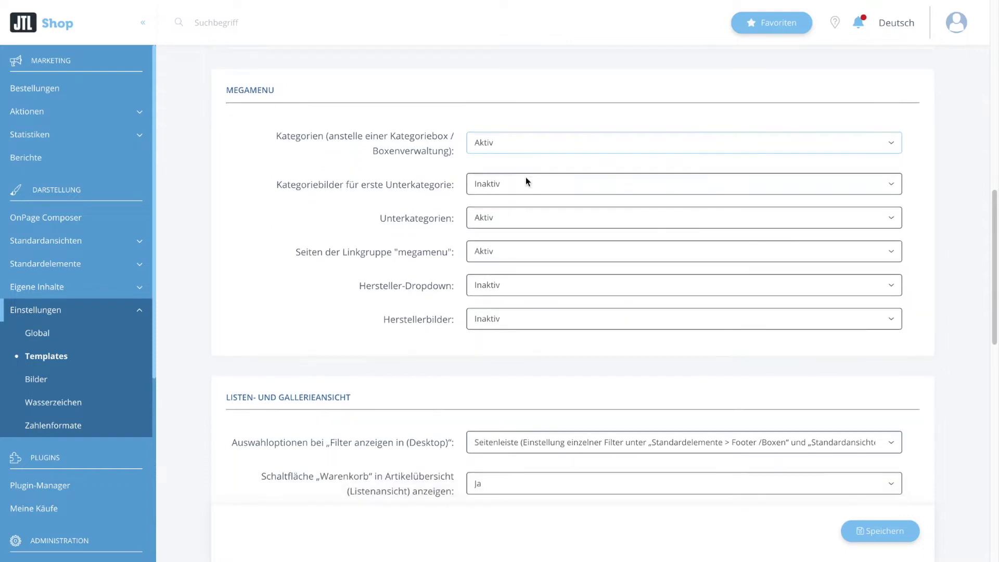
- Try setting Unterkategorien in the Megamenu section to Inaktiv and restore it to Aktiv
{"action": "left_click", "coordinate": [510, 215]}
{"action": "left_click", "coordinate": [497, 229]}
{"action": "left_click", "coordinate": [495, 219]}
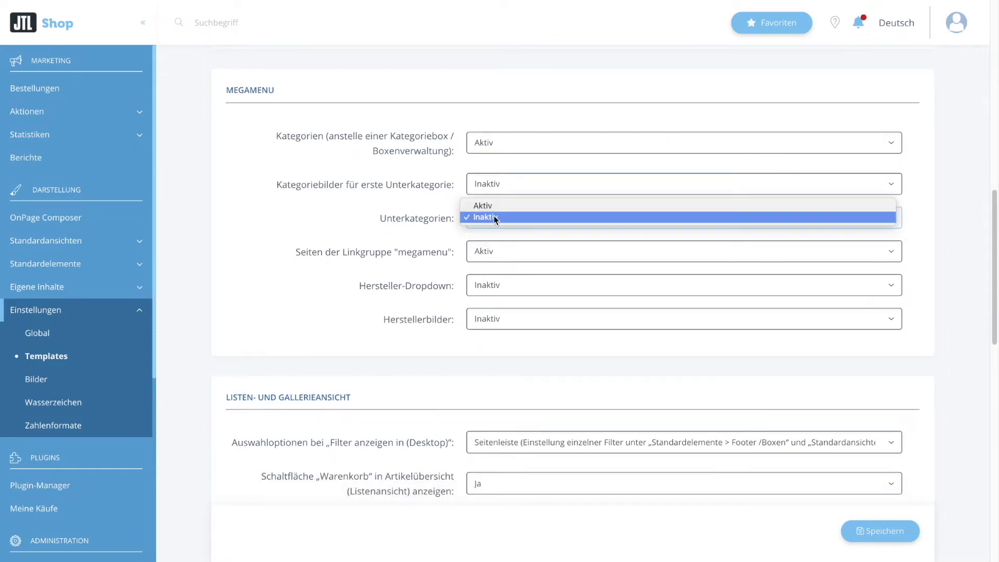
{"action": "left_click", "coordinate": [494, 203]}
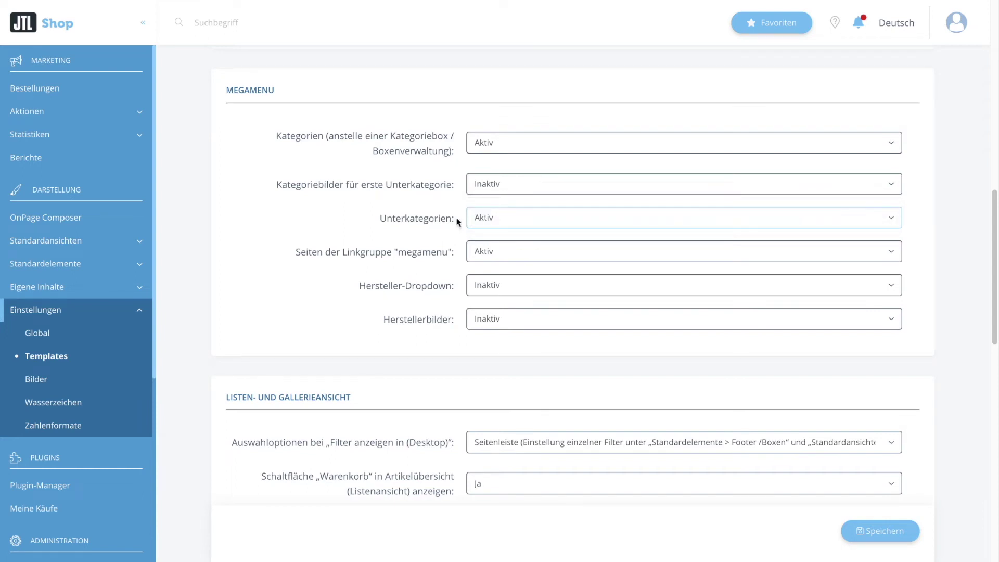
- Try setting the category images for the first subcategory to Aktiv and restore them to Inaktiv
{"action": "left_click", "coordinate": [499, 186]}
{"action": "left_click", "coordinate": [496, 173]}
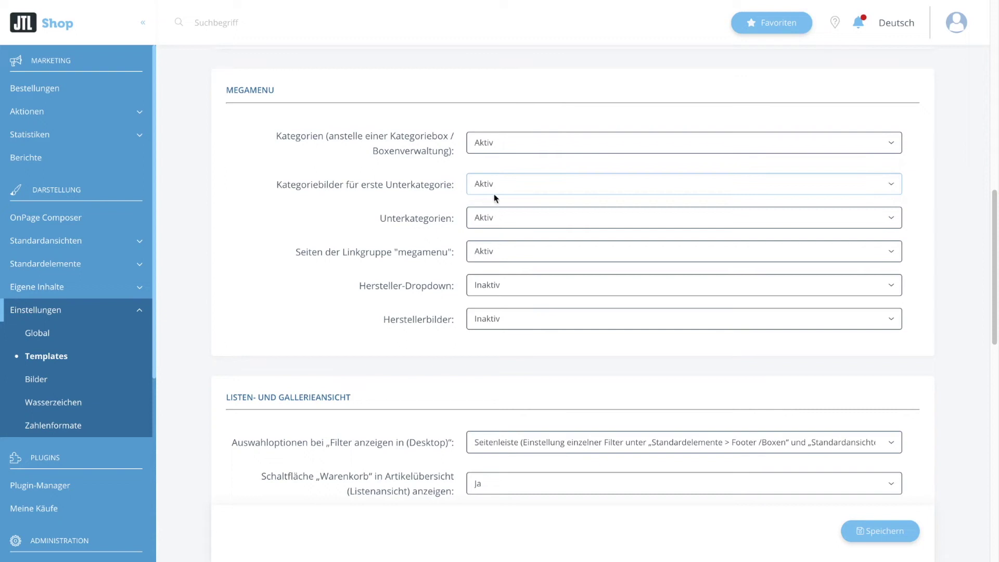
{"action": "left_click", "coordinate": [499, 192]}
{"action": "left_click", "coordinate": [500, 190]}
- Examine the list and gallery view settings, including the display choices for the desktop filter options
{"action": "scroll", "coordinate": [504, 230], "scroll_direction": "down", "scroll_amount": 1}
{"action": "scroll", "coordinate": [504, 230], "scroll_direction": "down", "scroll_amount": 3}
{"action": "scroll", "coordinate": [504, 234], "scroll_direction": "down", "scroll_amount": 1}
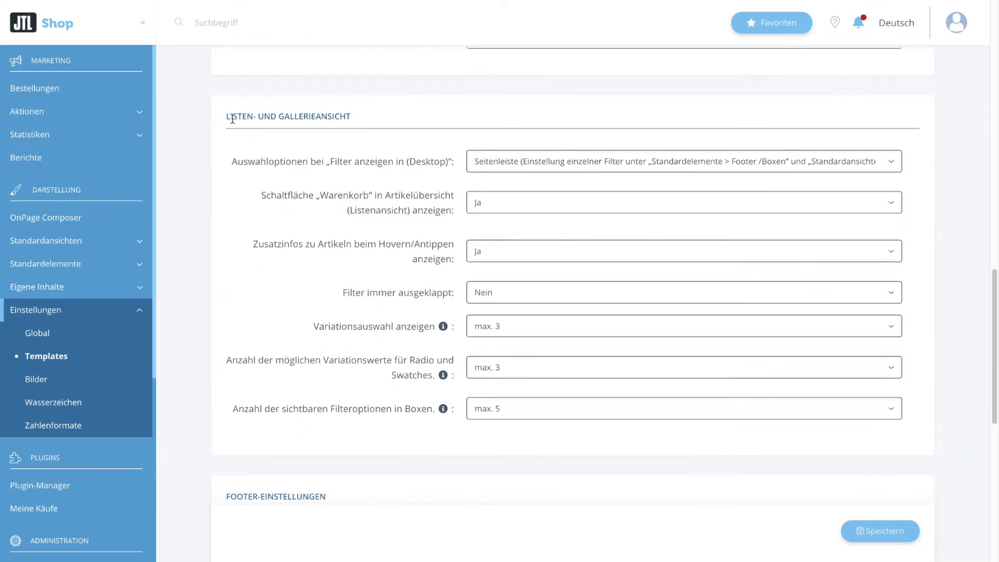
{"action": "left_click_drag", "start_coordinate": [227, 116], "coordinate": [352, 117]}
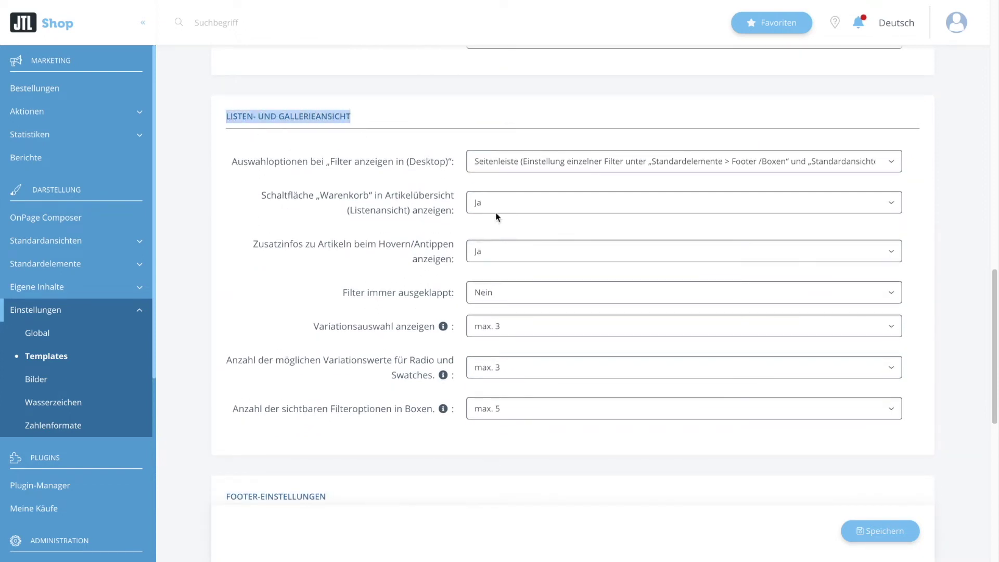
{"action": "left_click", "coordinate": [538, 158]}
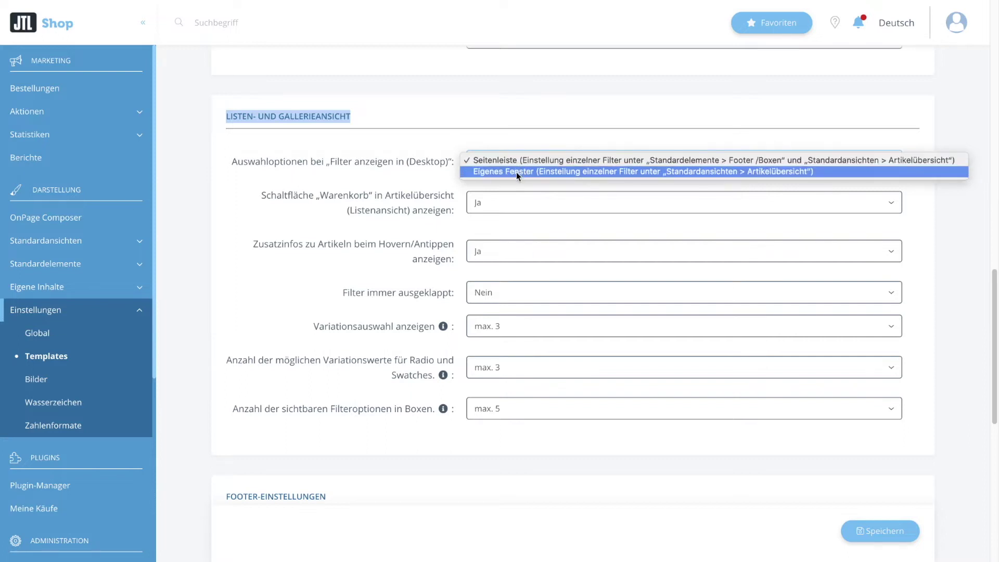
{"action": "left_click", "coordinate": [498, 132]}
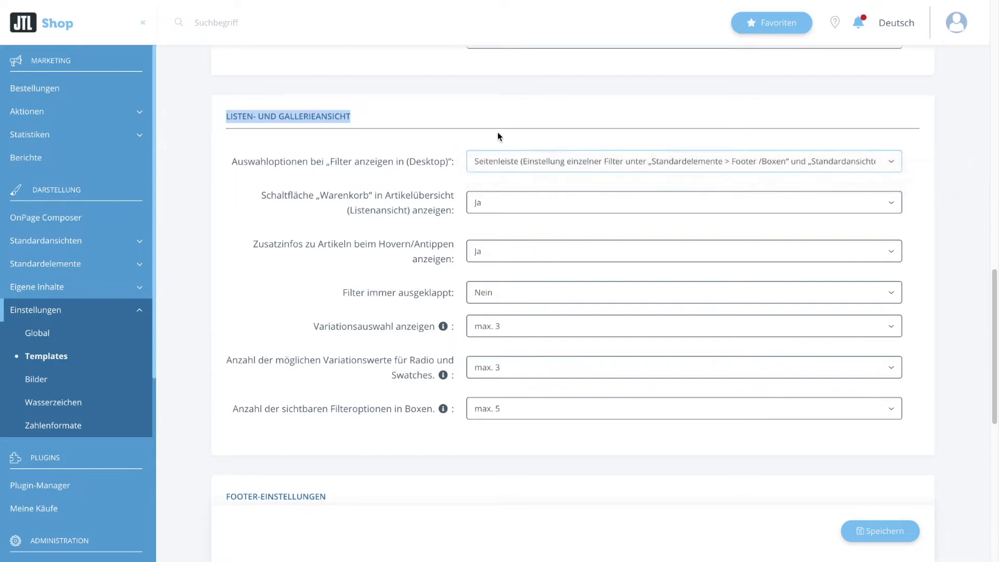
{"action": "scroll", "coordinate": [497, 132], "scroll_direction": "down", "scroll_amount": 1}
{"action": "scroll", "coordinate": [498, 134], "scroll_direction": "down", "scroll_amount": 2}
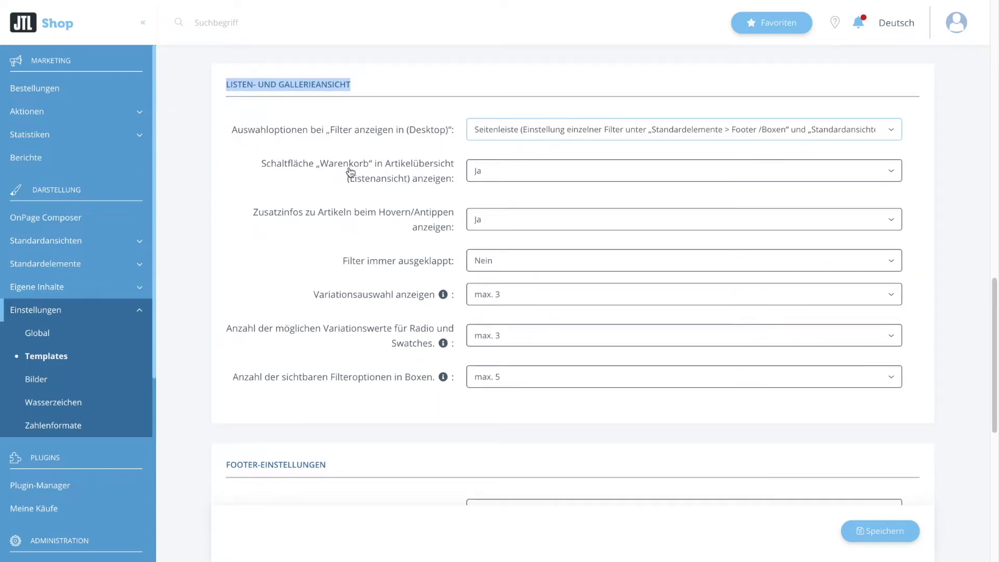
- Try hiding the Warenkorb button in the article list view with Nein and restore it to Ja
{"action": "left_click", "coordinate": [485, 171]}
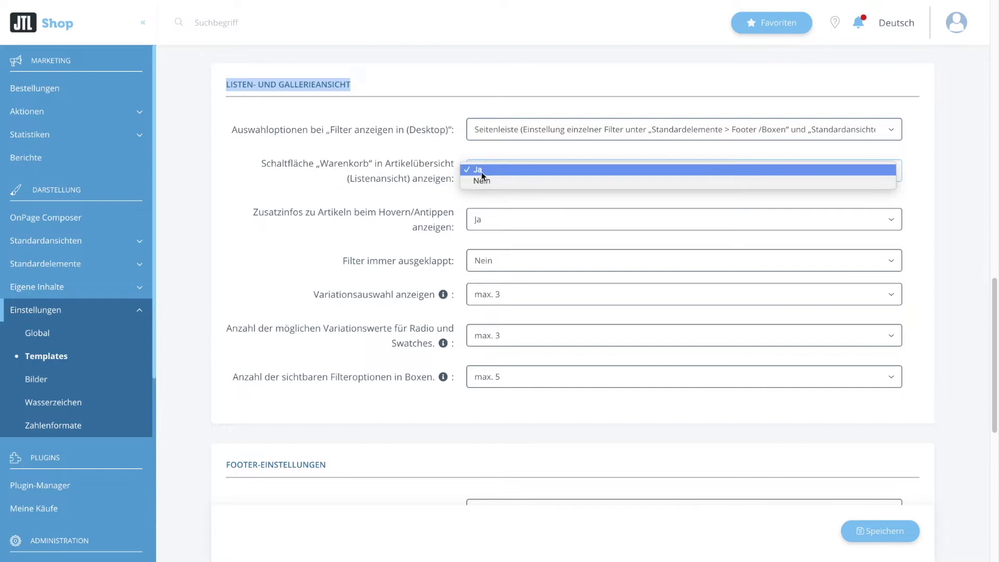
{"action": "left_click", "coordinate": [482, 175]}
{"action": "left_click", "coordinate": [483, 171]}
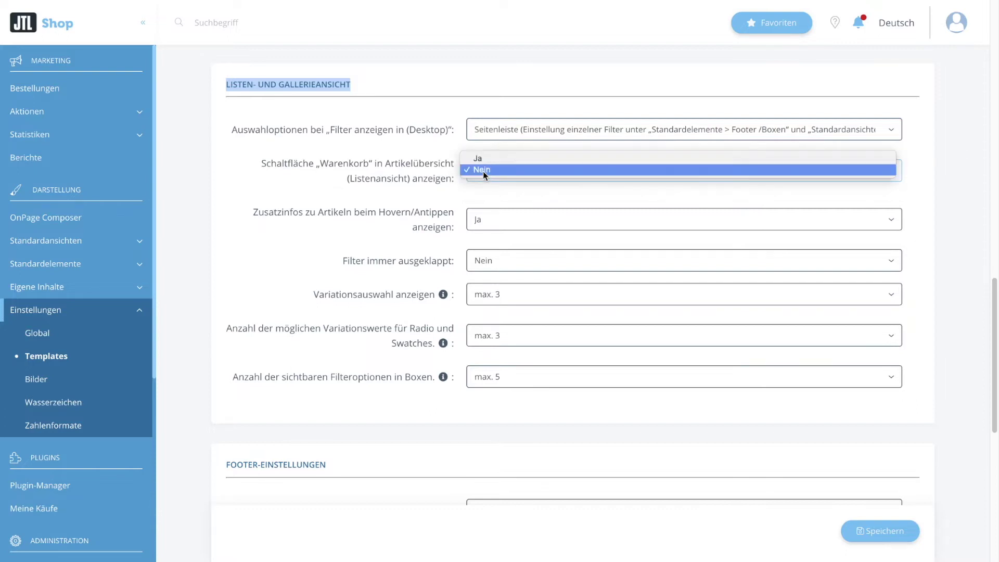
{"action": "left_click", "coordinate": [485, 161]}
- Examine the footer settings, including the newsletter sign-up choices and the social media link fields
{"action": "scroll", "coordinate": [485, 172], "scroll_direction": "down", "scroll_amount": 1}
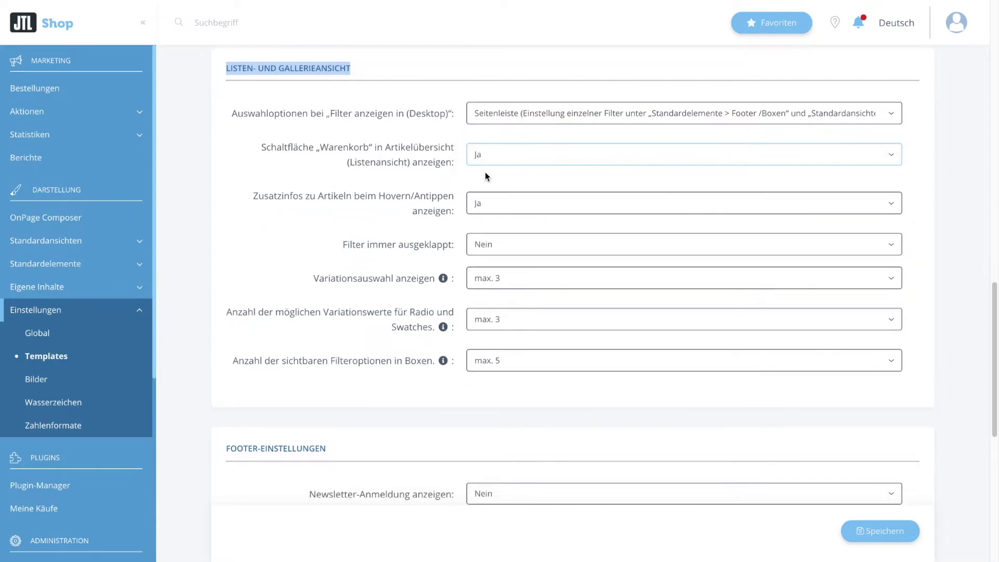
{"action": "scroll", "coordinate": [485, 171], "scroll_direction": "down", "scroll_amount": 6}
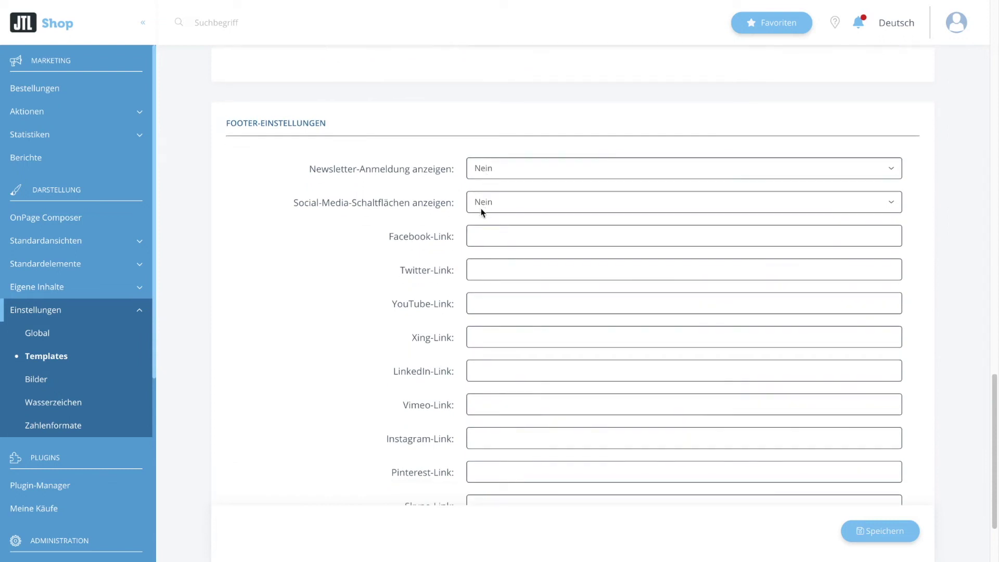
{"action": "left_click_drag", "start_coordinate": [390, 239], "coordinate": [435, 241]}
{"action": "left_click_drag", "start_coordinate": [405, 271], "coordinate": [425, 267]}
{"action": "left_click", "coordinate": [495, 170]}
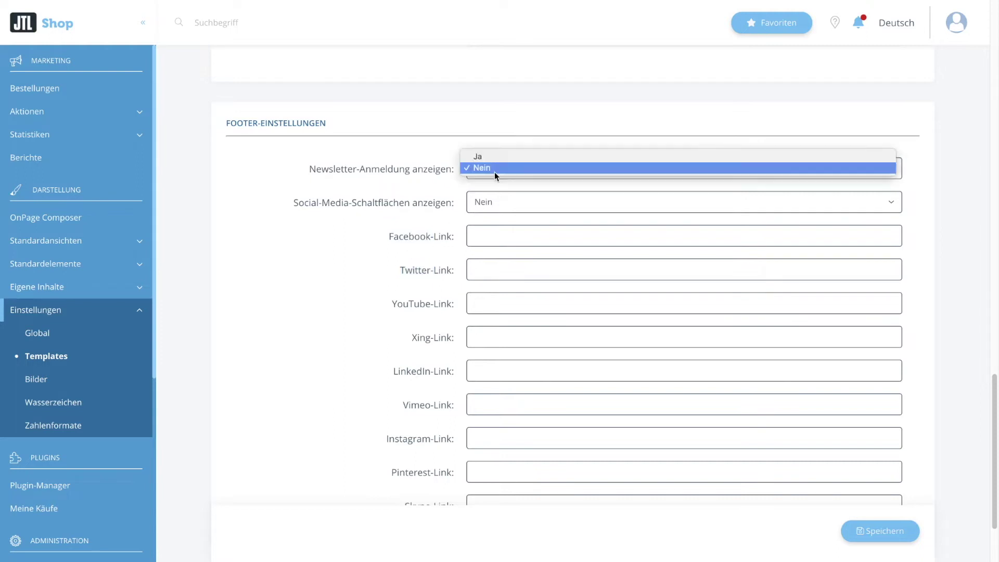
{"action": "left_click", "coordinate": [373, 264]}
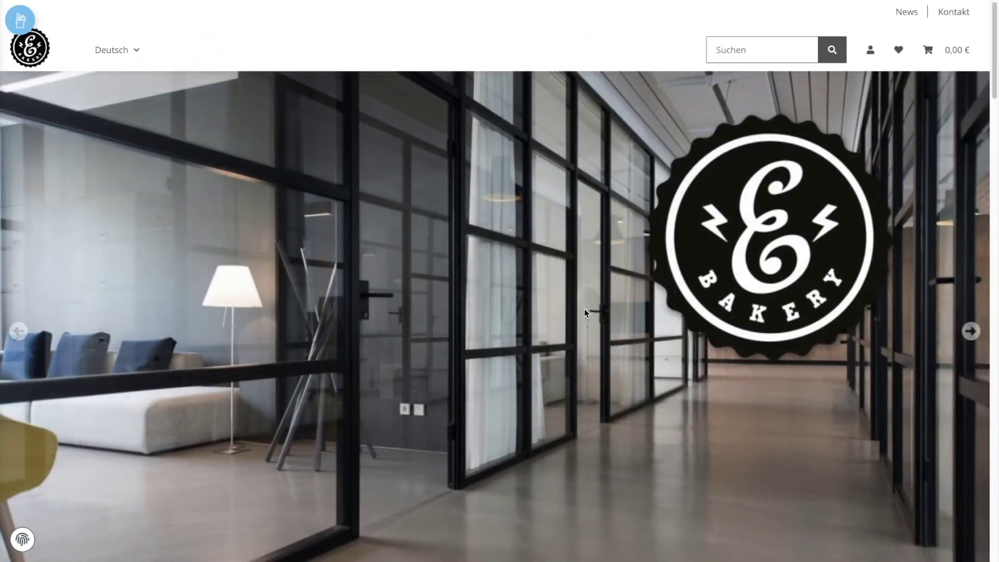
- Look through the shop's home page on the storefront from the slider down through its content
{"action": "scroll", "coordinate": [585, 310], "scroll_direction": "down", "scroll_amount": 3}
{"action": "scroll", "coordinate": [585, 308], "scroll_direction": "down", "scroll_amount": 4}
{"action": "scroll", "coordinate": [584, 310], "scroll_direction": "down", "scroll_amount": 5}
{"action": "scroll", "coordinate": [583, 308], "scroll_direction": "down", "scroll_amount": 15}
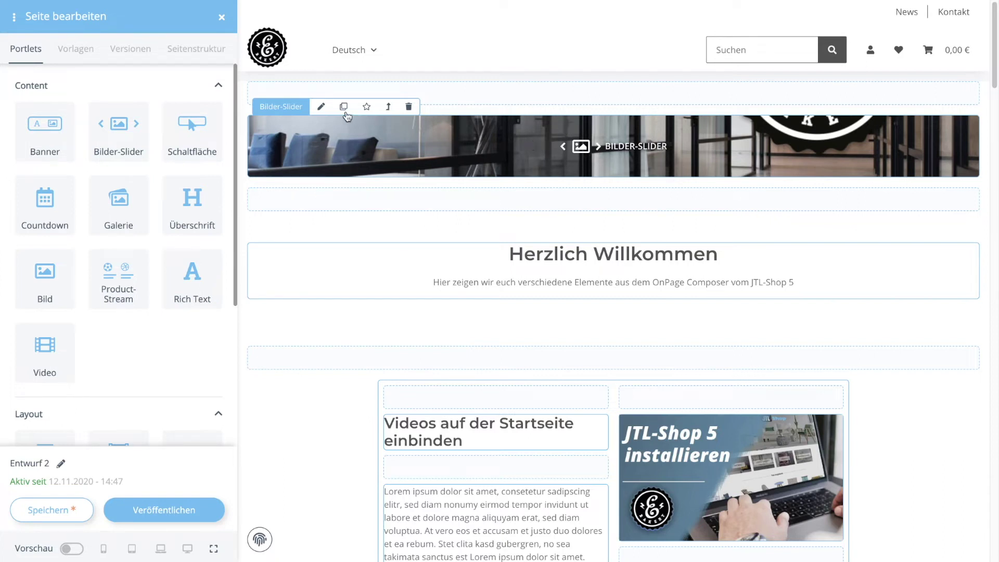
- View the general settings of the home page's Bilder-Slider portlet and close them without saving
{"action": "left_click", "coordinate": [321, 109]}
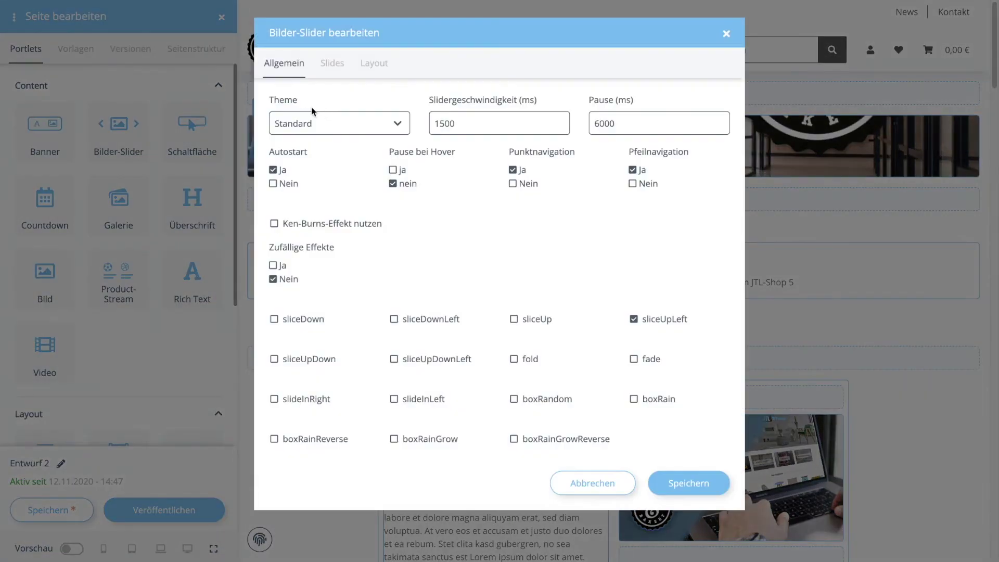
{"action": "left_click", "coordinate": [728, 34]}
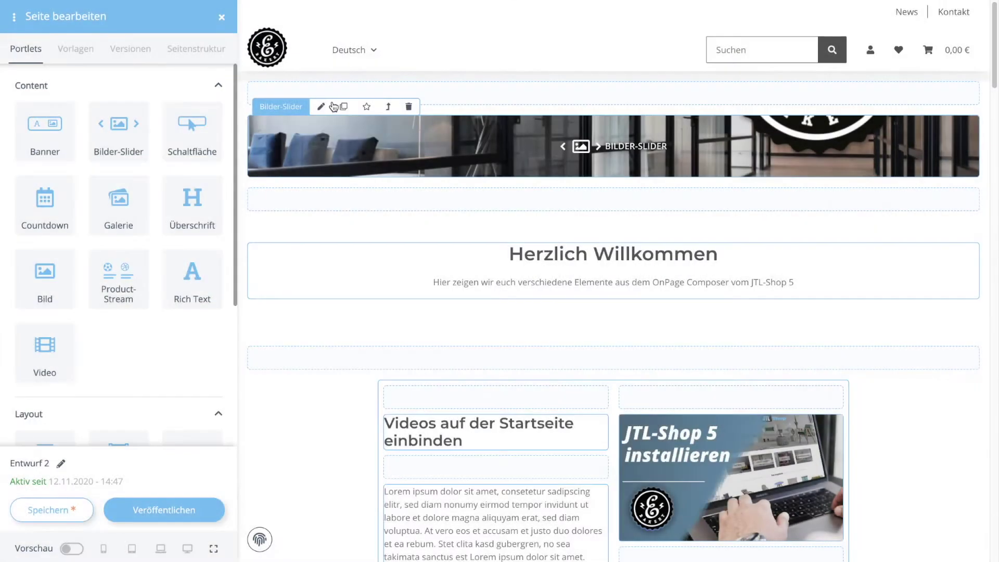
- Review the images, titles and captions of the Bilder-Slider's slides and save the portlet
{"action": "left_click", "coordinate": [322, 109]}
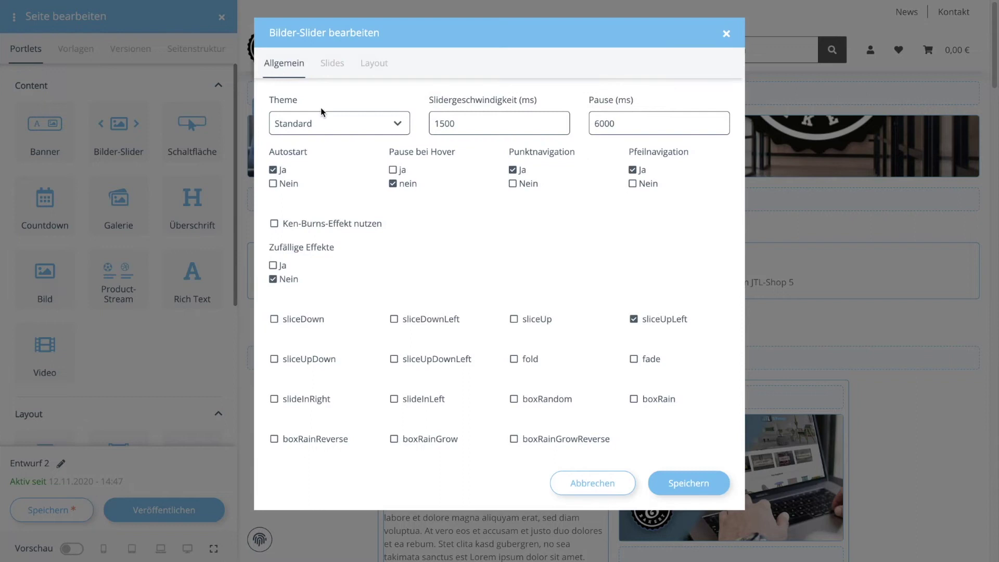
{"action": "left_click", "coordinate": [332, 64]}
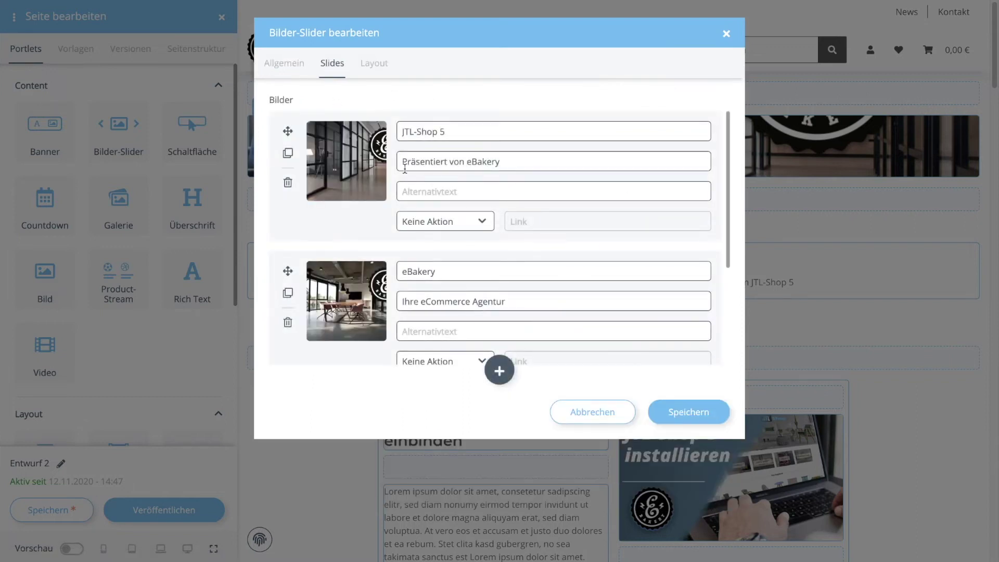
{"action": "scroll", "coordinate": [331, 167], "scroll_direction": "down", "scroll_amount": 1}
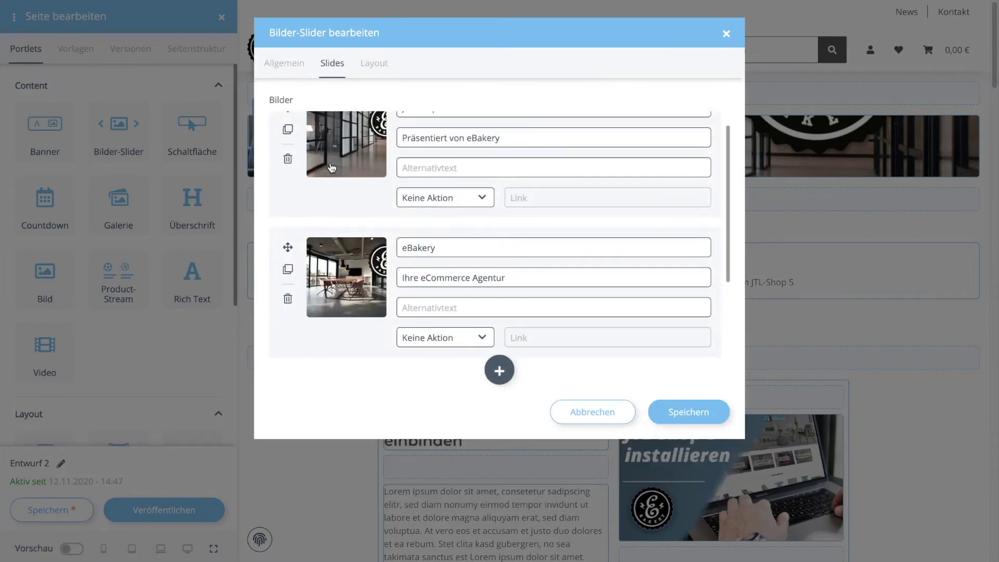
{"action": "scroll", "coordinate": [331, 168], "scroll_direction": "up", "scroll_amount": 1}
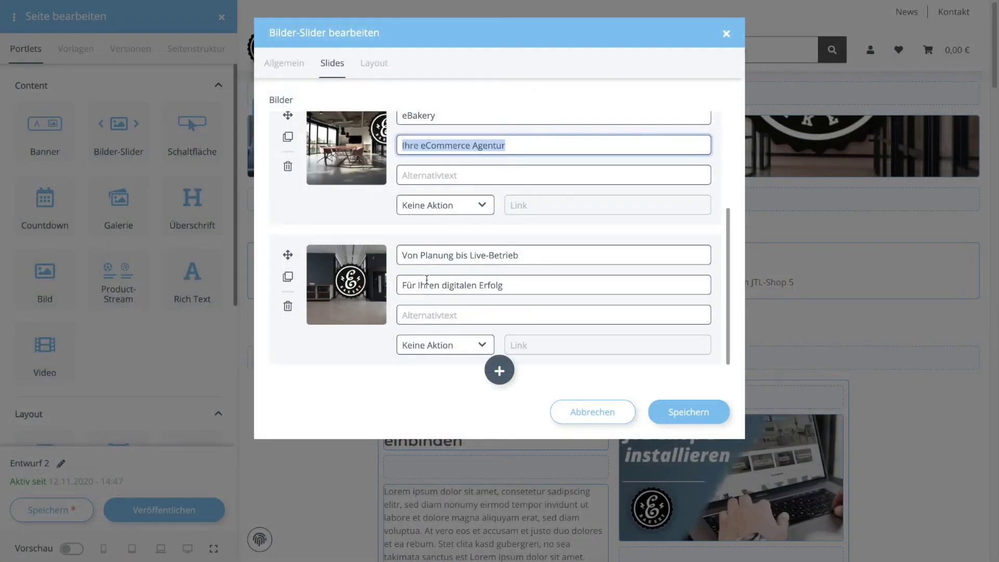
{"action": "left_click", "coordinate": [663, 410]}
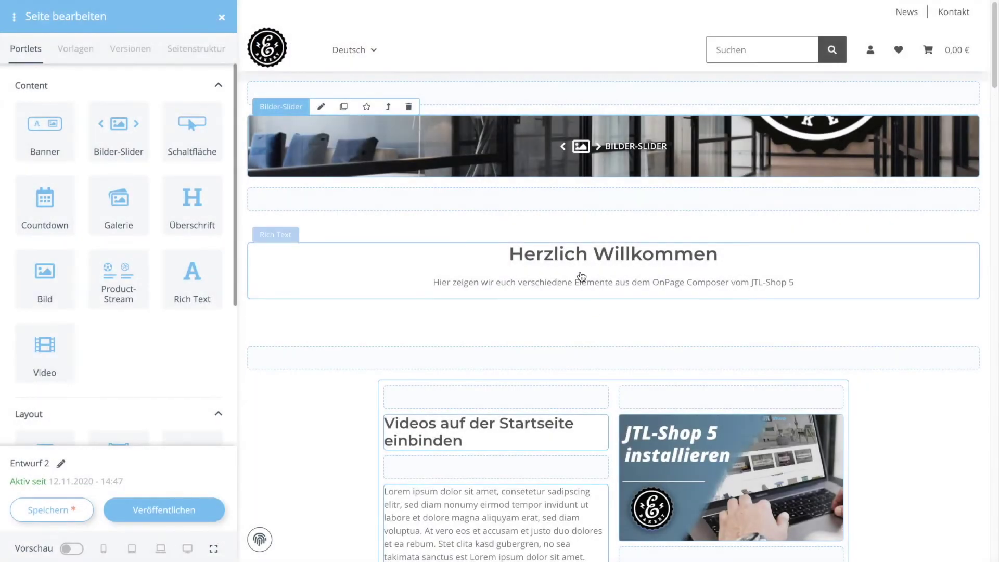
- Examine the "Herzlich Willkommen" text block and find the Rich Text and Grid-Layout portlets in the portlet list
{"action": "scroll", "coordinate": [580, 276], "scroll_direction": "down", "scroll_amount": 1}
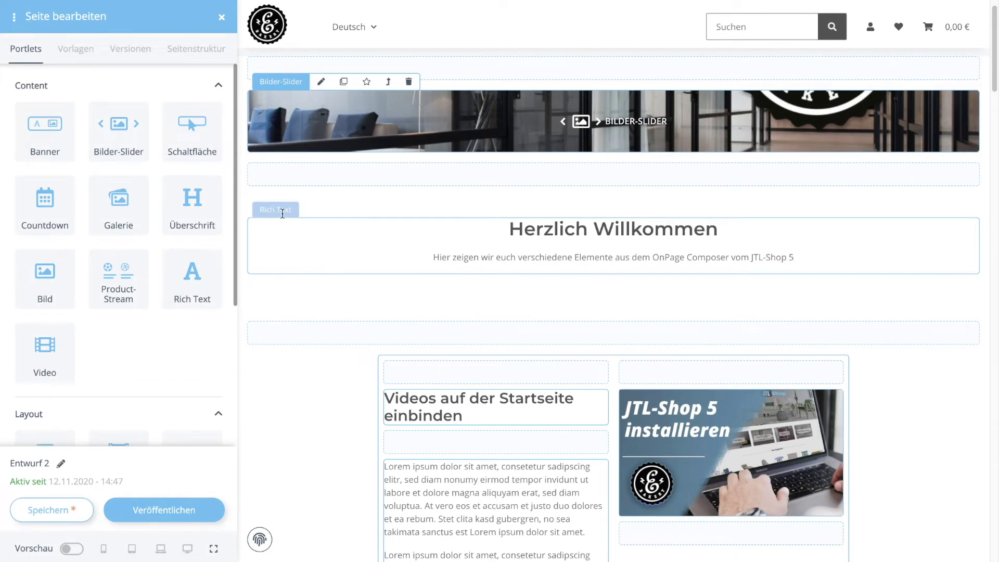
{"action": "scroll", "coordinate": [185, 236], "scroll_direction": "down", "scroll_amount": 1}
{"action": "left_click_drag", "start_coordinate": [192, 206], "coordinate": [289, 249]}
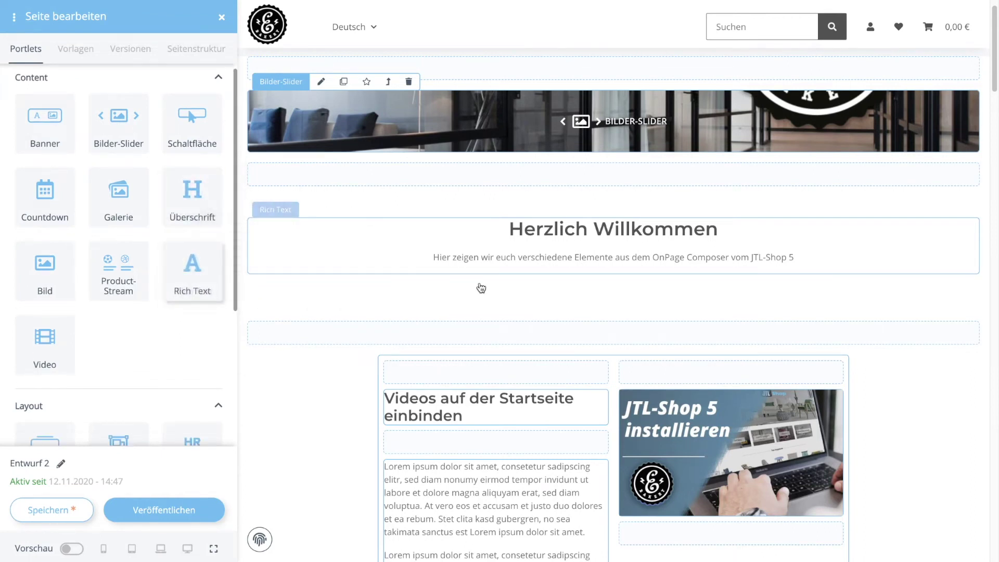
{"action": "scroll", "coordinate": [479, 283], "scroll_direction": "down", "scroll_amount": 4}
{"action": "scroll", "coordinate": [152, 293], "scroll_direction": "down", "scroll_amount": 5}
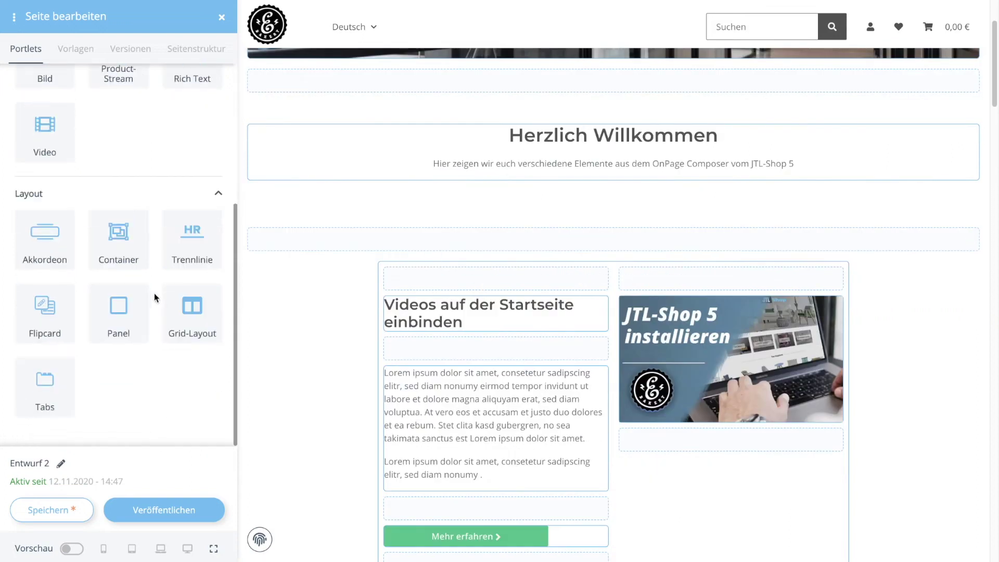
{"action": "left_click_drag", "start_coordinate": [206, 327], "coordinate": [272, 335]}
- Examine the heading, text, button and video of the "Videos auf der Startseite einbinden" section and locate the Schaltfläche portlet
{"action": "scroll", "coordinate": [312, 339], "scroll_direction": "down", "scroll_amount": 1}
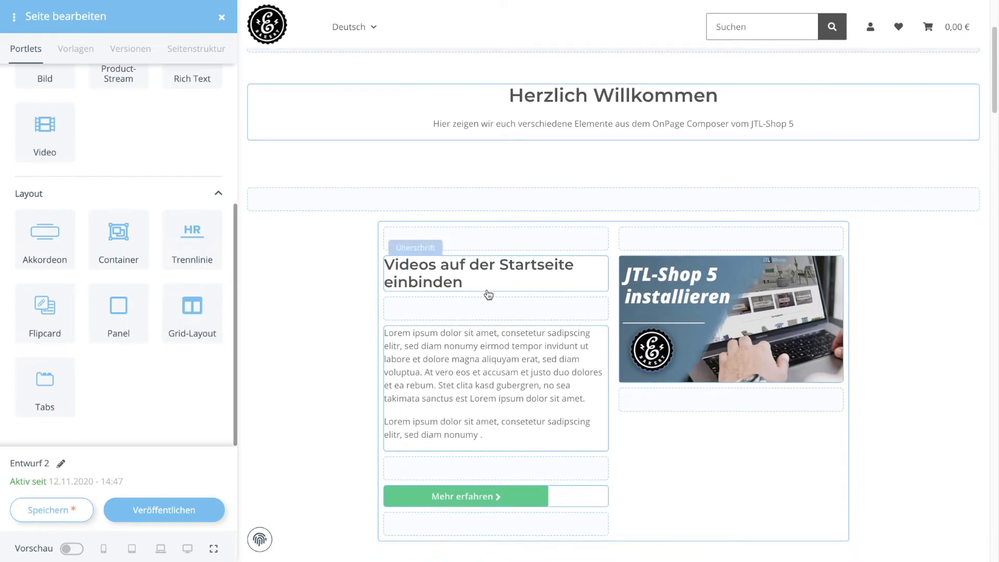
{"action": "scroll", "coordinate": [489, 294], "scroll_direction": "down", "scroll_amount": 1}
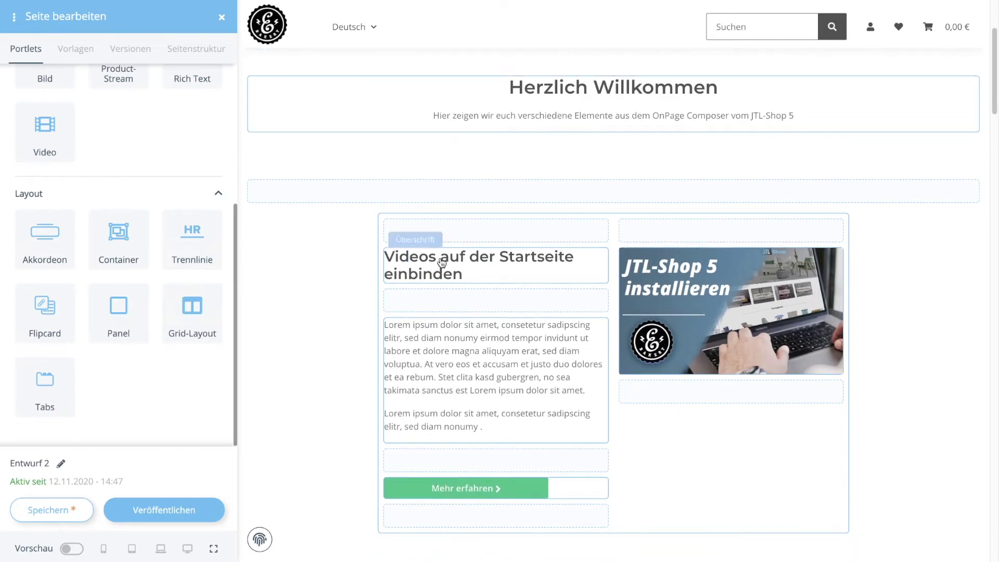
{"action": "scroll", "coordinate": [676, 276], "scroll_direction": "down", "scroll_amount": 1}
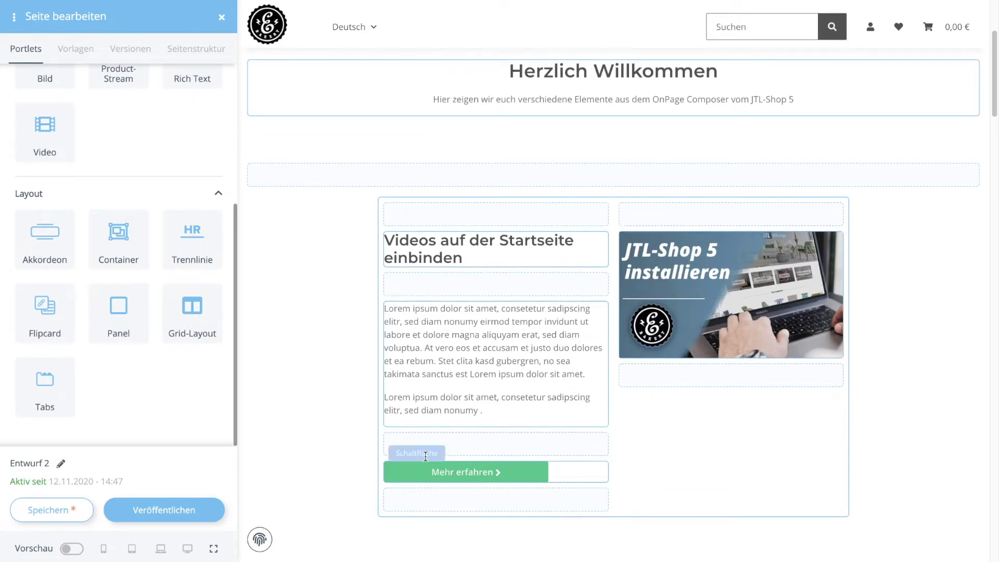
{"action": "scroll", "coordinate": [638, 424], "scroll_direction": "down", "scroll_amount": 1}
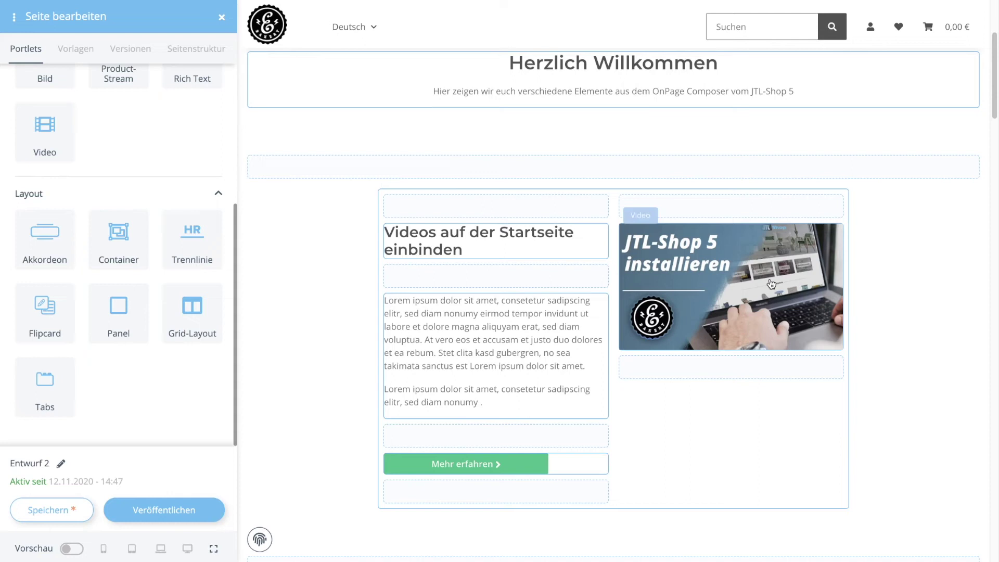
{"action": "scroll", "coordinate": [772, 281], "scroll_direction": "down", "scroll_amount": 1}
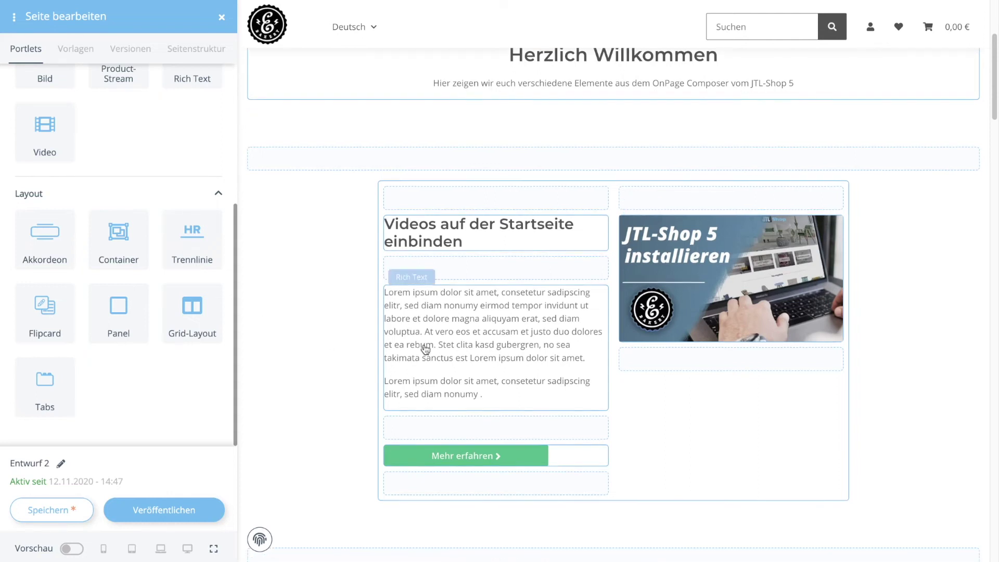
{"action": "scroll", "coordinate": [459, 375], "scroll_direction": "up", "scroll_amount": 2}
{"action": "scroll", "coordinate": [130, 288], "scroll_direction": "up", "scroll_amount": 5}
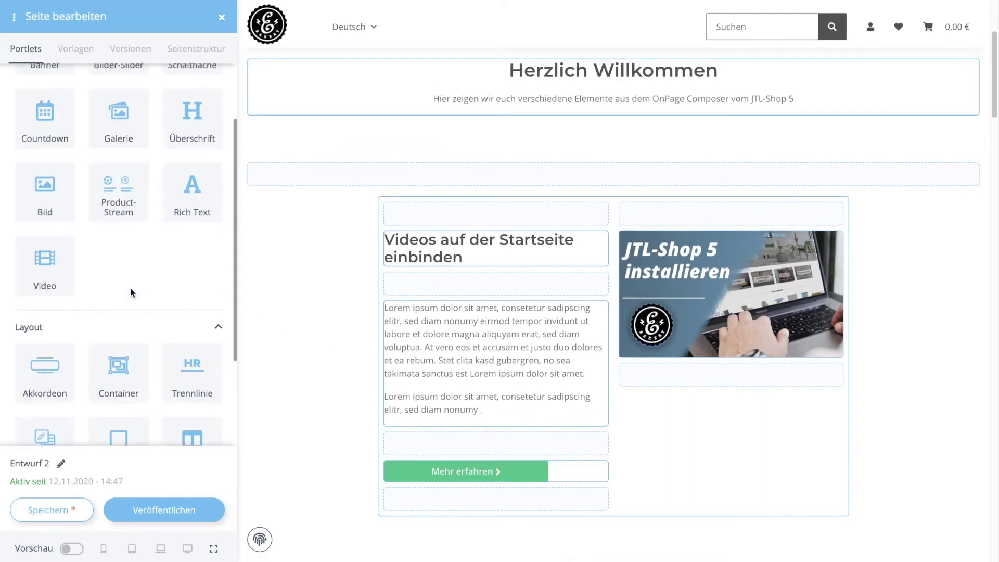
{"action": "left_click_drag", "start_coordinate": [193, 130], "coordinate": [412, 465]}
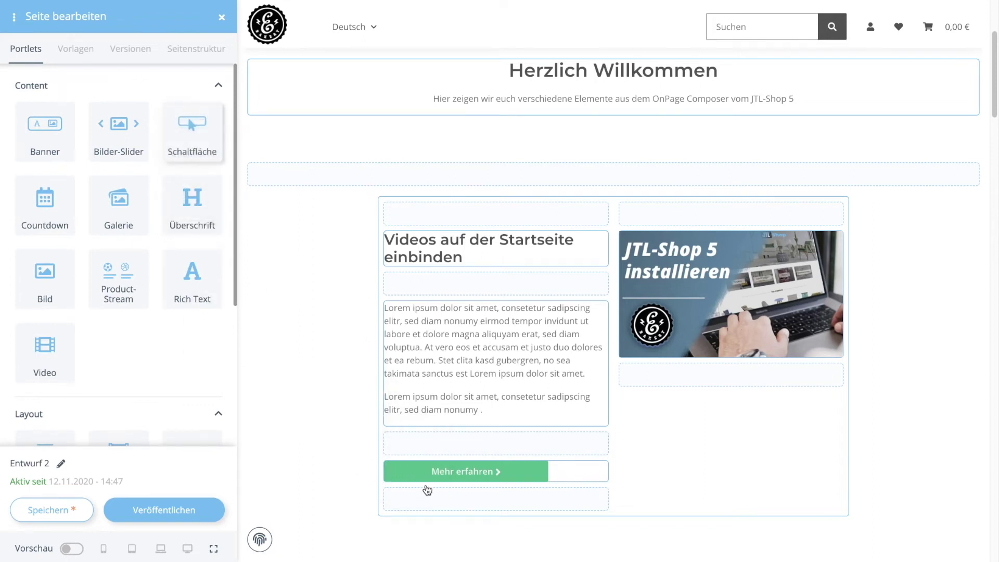
- View the general settings of the "Topseller" Trennlinie portlet and close them without saving
{"action": "scroll", "coordinate": [431, 481], "scroll_direction": "down", "scroll_amount": 9}
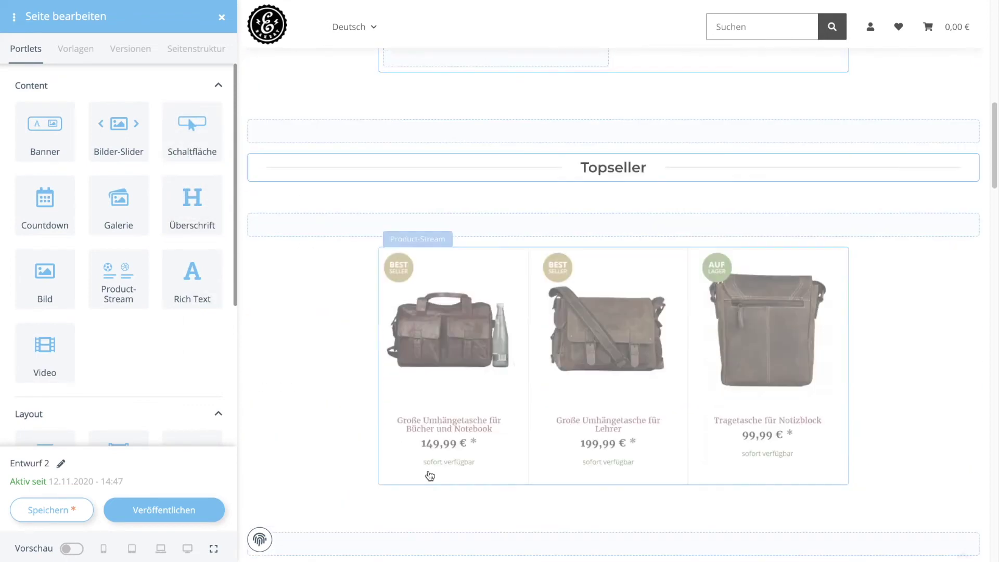
{"action": "left_click", "coordinate": [607, 142]}
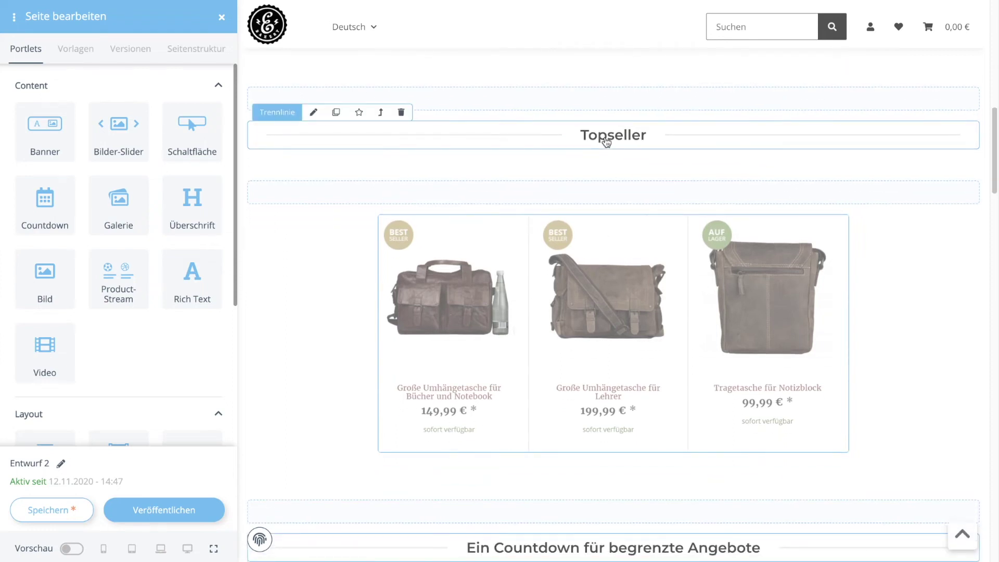
{"action": "left_click", "coordinate": [314, 113]}
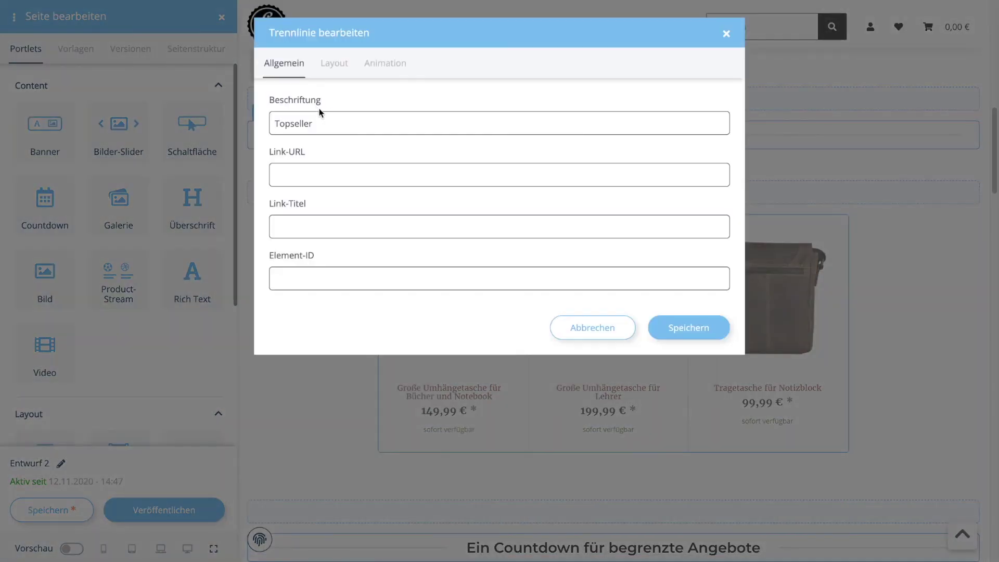
{"action": "left_click", "coordinate": [576, 339]}
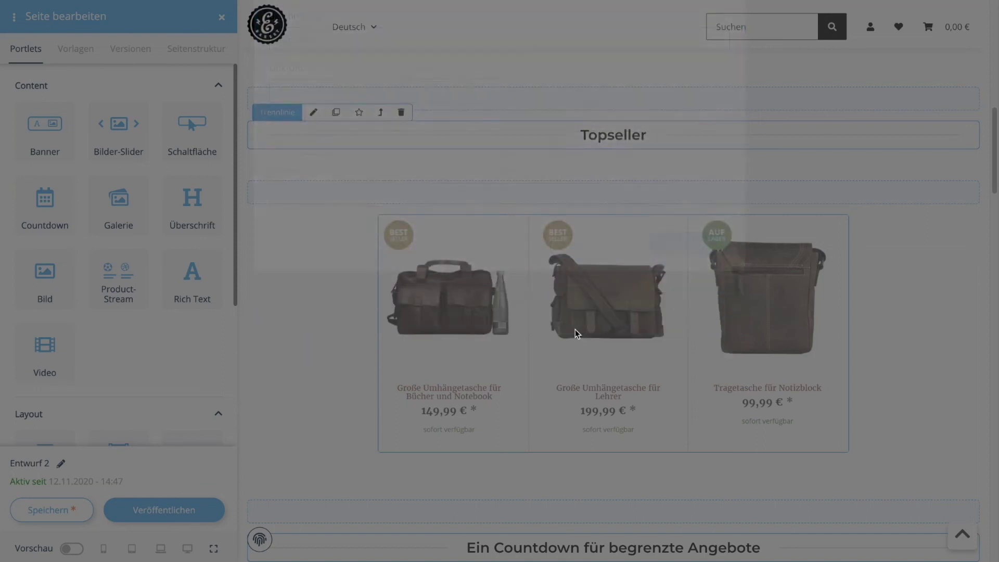
- View the Topseller area on the storefront and open the article "Hauptartikel mit Ressourcen"
{"action": "scroll", "coordinate": [192, 281], "scroll_direction": "down", "scroll_amount": 1}
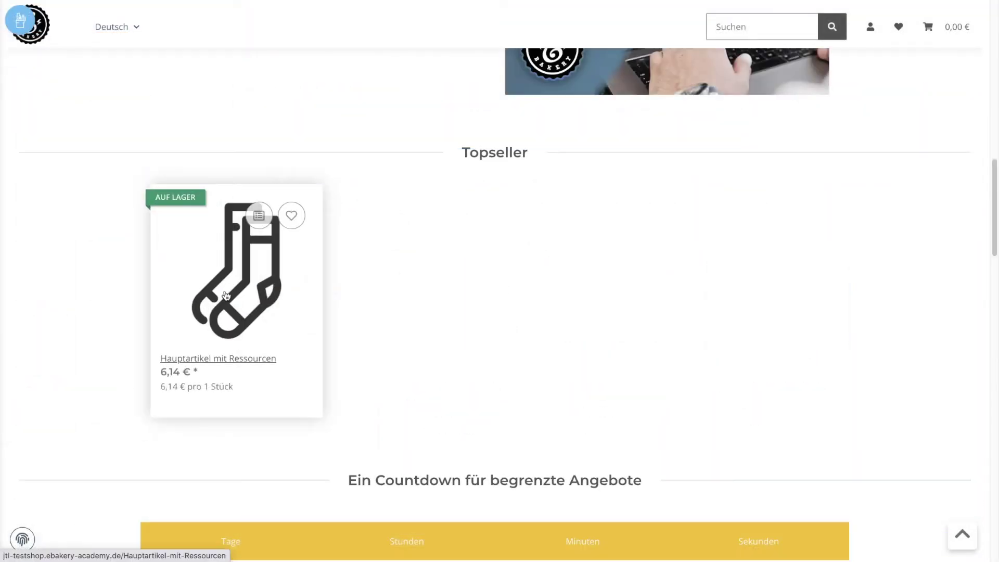
{"action": "left_click", "coordinate": [225, 295]}
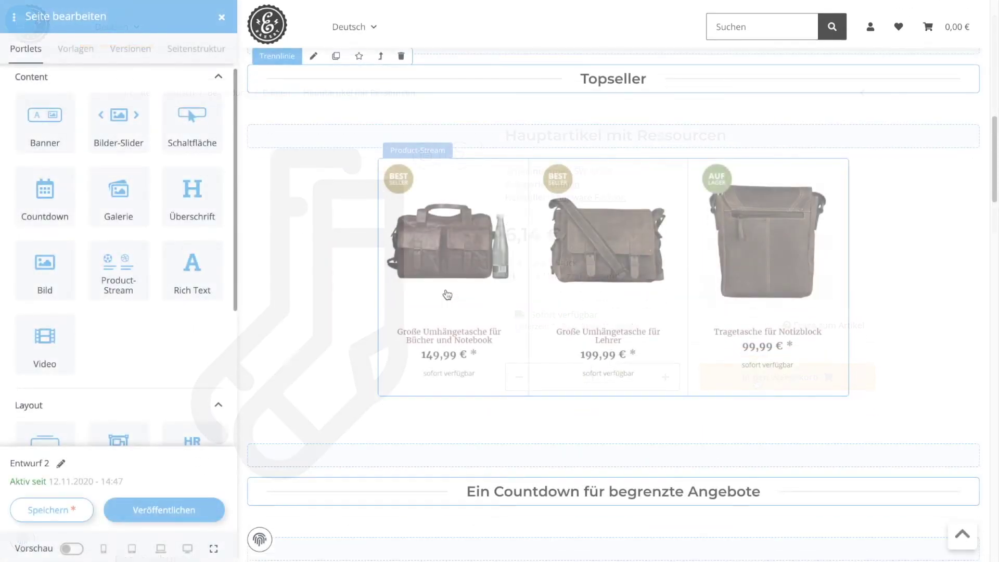
- In the page editor, look through the countdown section with its matching portlet and the "Weitere Informationen" section
{"action": "scroll", "coordinate": [447, 293], "scroll_direction": "down", "scroll_amount": 3}
{"action": "scroll", "coordinate": [447, 296], "scroll_direction": "down", "scroll_amount": 1}
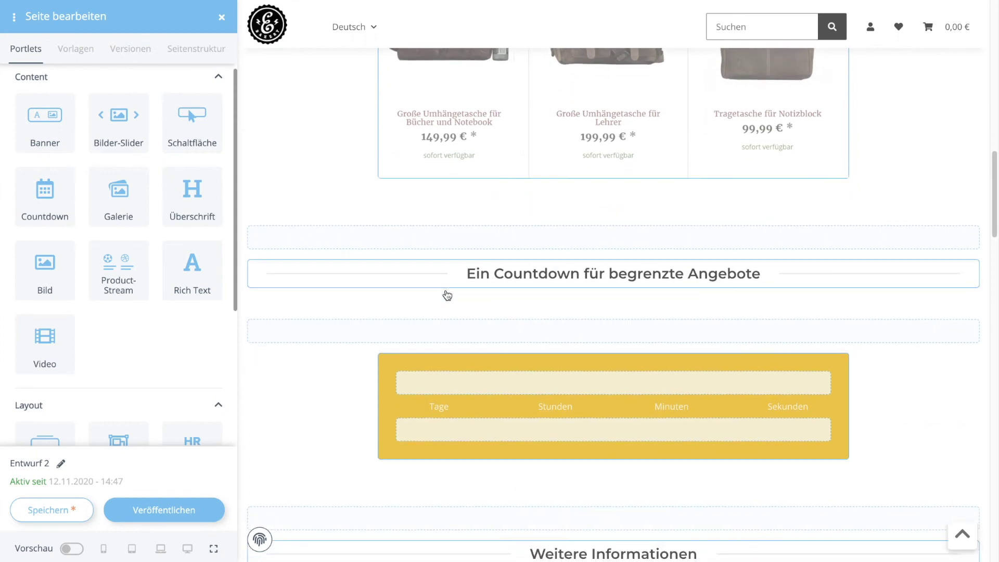
{"action": "scroll", "coordinate": [151, 350], "scroll_direction": "down", "scroll_amount": 1}
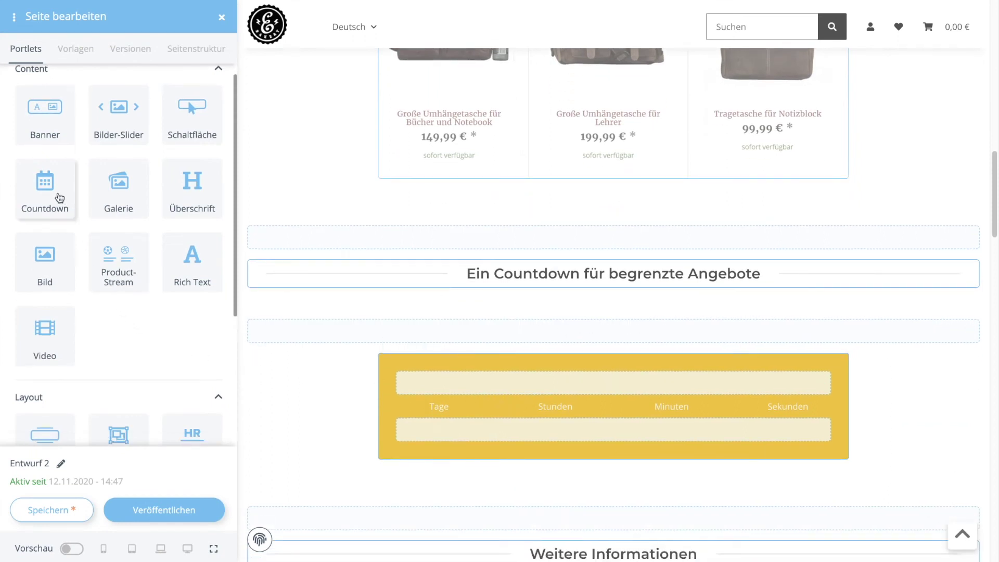
{"action": "scroll", "coordinate": [395, 345], "scroll_direction": "down", "scroll_amount": 2}
{"action": "scroll", "coordinate": [396, 344], "scroll_direction": "down", "scroll_amount": 5}
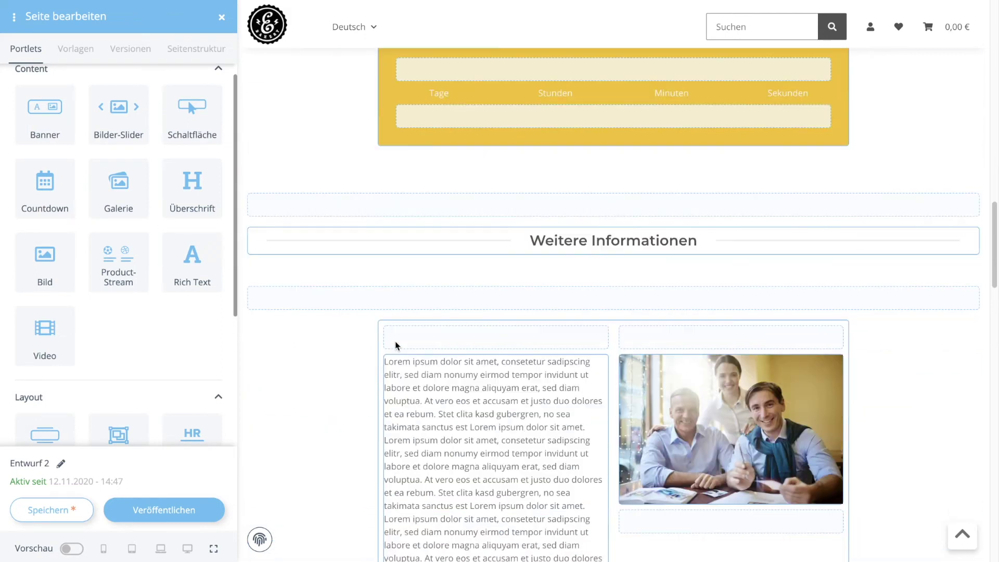
{"action": "scroll", "coordinate": [395, 345], "scroll_direction": "down", "scroll_amount": 1}
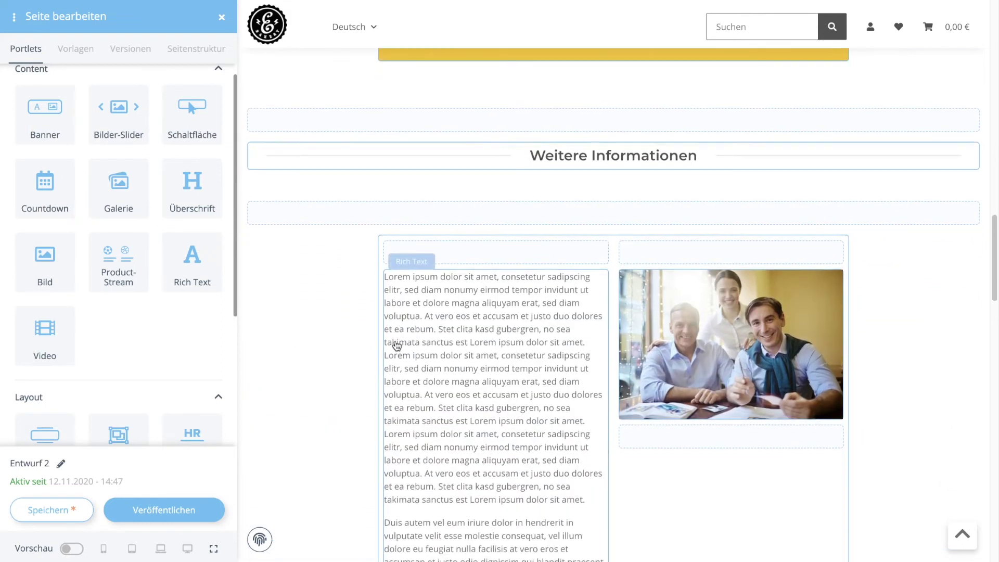
{"action": "scroll", "coordinate": [518, 353], "scroll_direction": "down", "scroll_amount": 1}
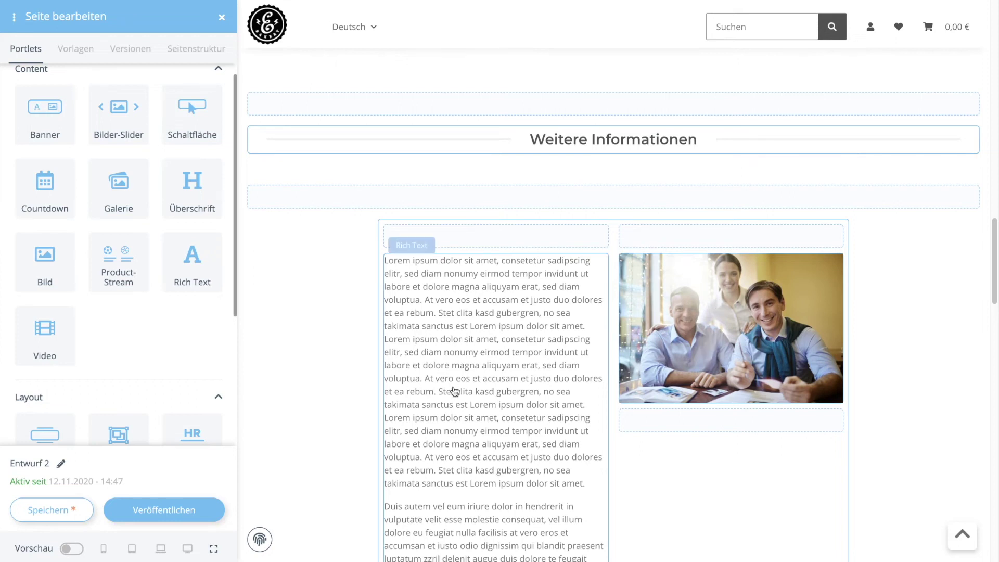
- Examine the green "Das denken unsere Kunden" card and locate the Flipcard portlet among the layout portlets
{"action": "scroll", "coordinate": [453, 393], "scroll_direction": "down", "scroll_amount": 10}
{"action": "scroll", "coordinate": [455, 390], "scroll_direction": "down", "scroll_amount": 5}
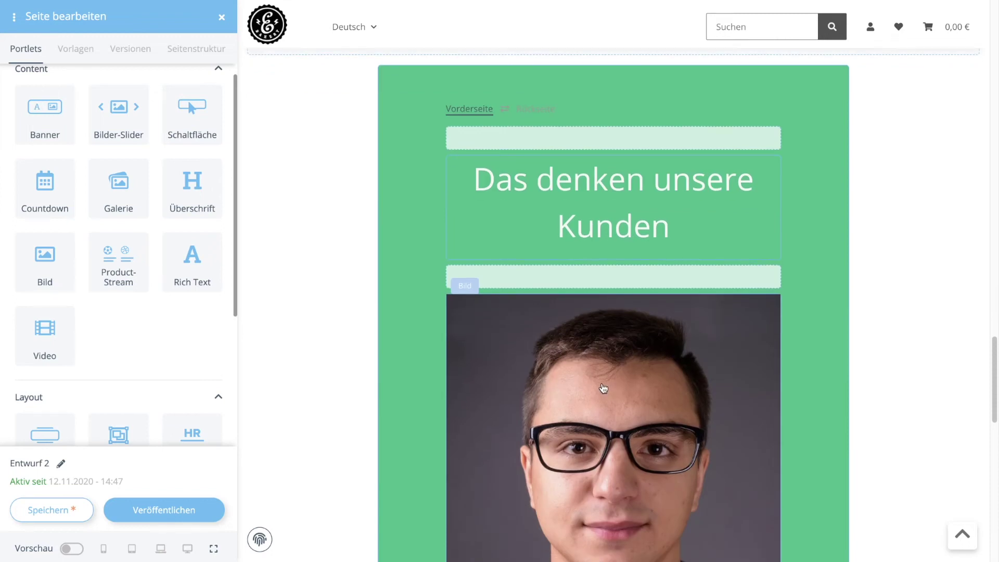
{"action": "scroll", "coordinate": [604, 390], "scroll_direction": "down", "scroll_amount": 1}
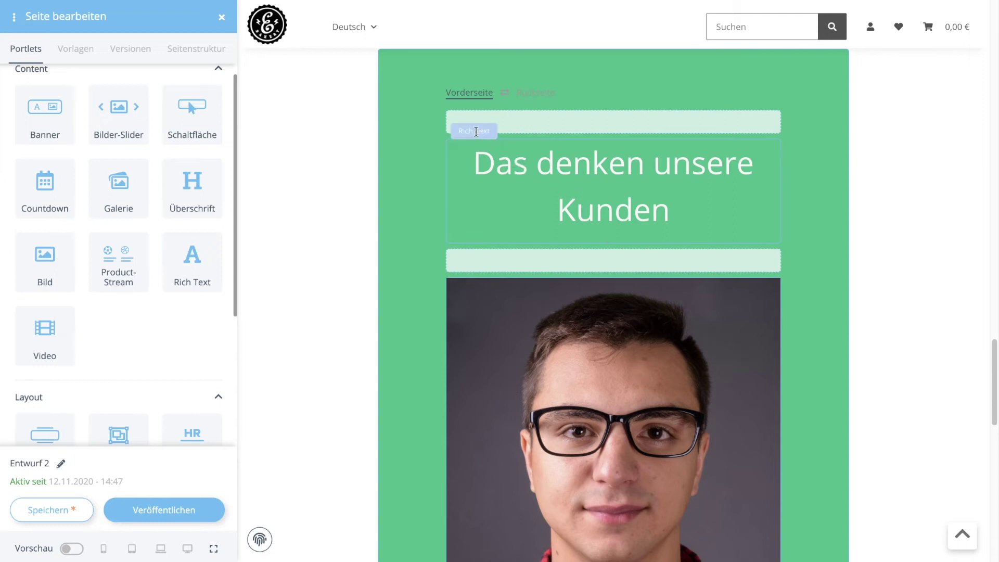
{"action": "scroll", "coordinate": [99, 250], "scroll_direction": "up", "scroll_amount": 1}
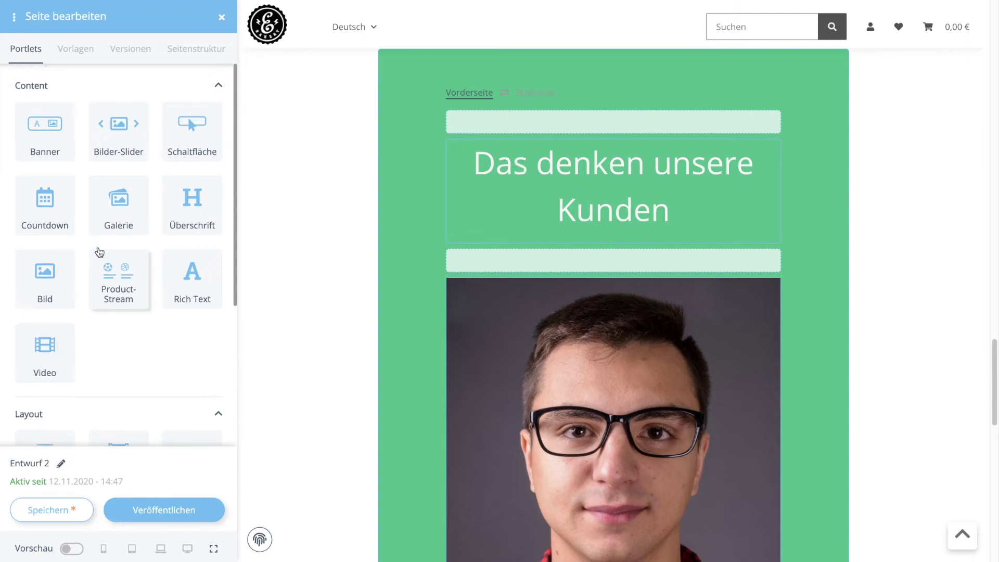
{"action": "scroll", "coordinate": [99, 248], "scroll_direction": "down", "scroll_amount": 4}
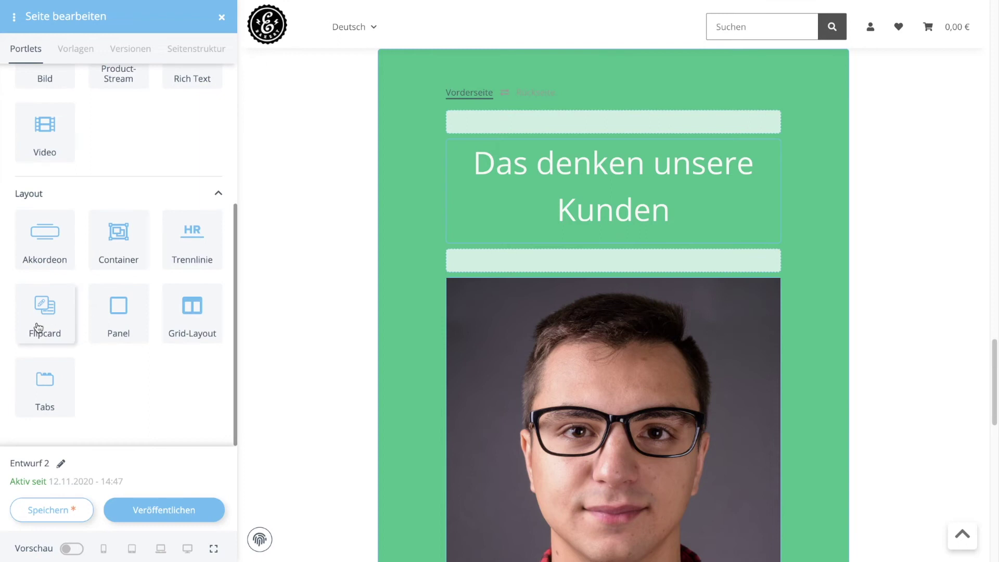
{"action": "scroll", "coordinate": [83, 209], "scroll_direction": "up", "scroll_amount": 4}
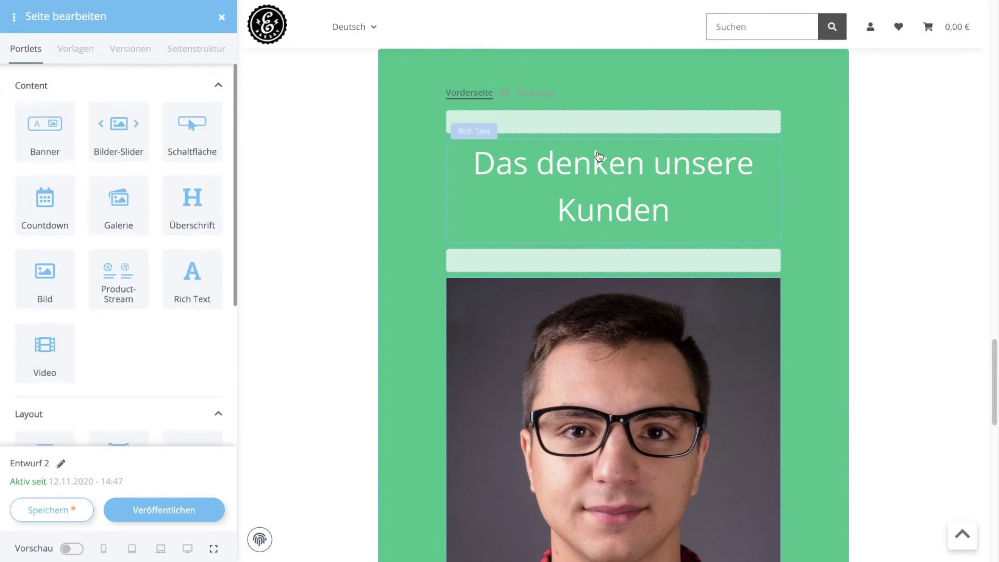
- Look through the picture and customer name on the Flipcard's Vorderseite and switch to its Rückseite
{"action": "scroll", "coordinate": [604, 275], "scroll_direction": "down", "scroll_amount": 2}
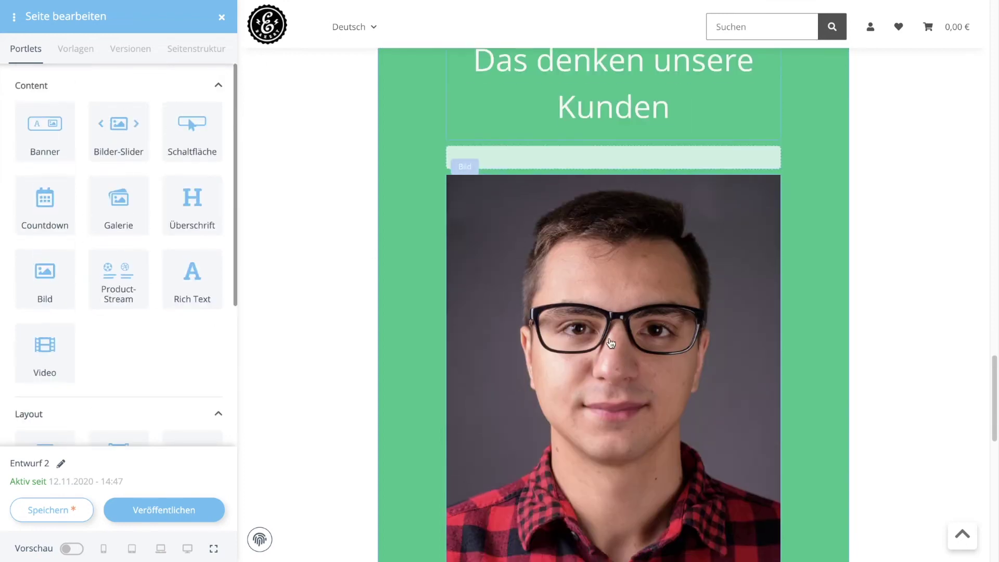
{"action": "scroll", "coordinate": [609, 302], "scroll_direction": "down", "scroll_amount": 3}
{"action": "scroll", "coordinate": [610, 306], "scroll_direction": "down", "scroll_amount": 3}
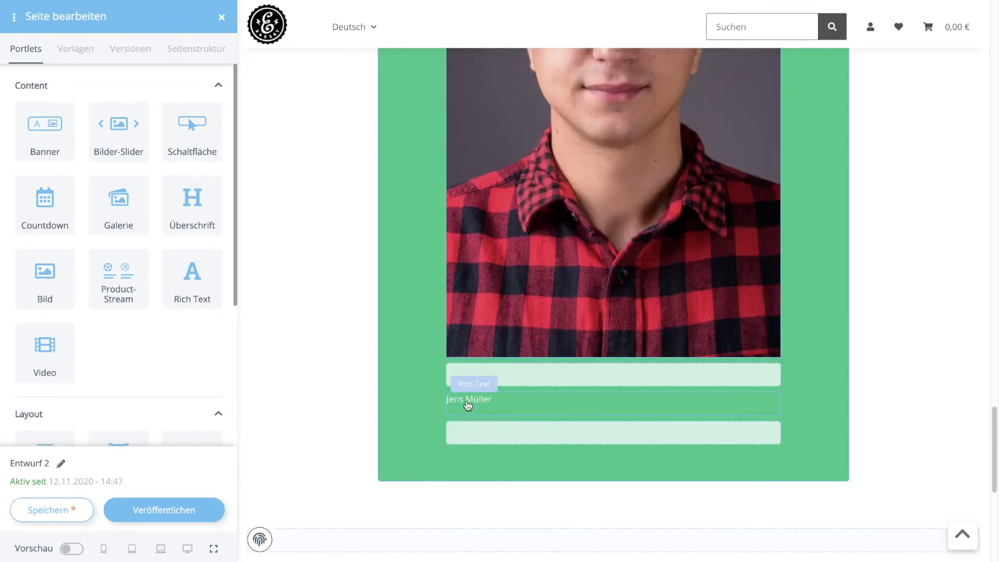
{"action": "scroll", "coordinate": [474, 405], "scroll_direction": "up", "scroll_amount": 9}
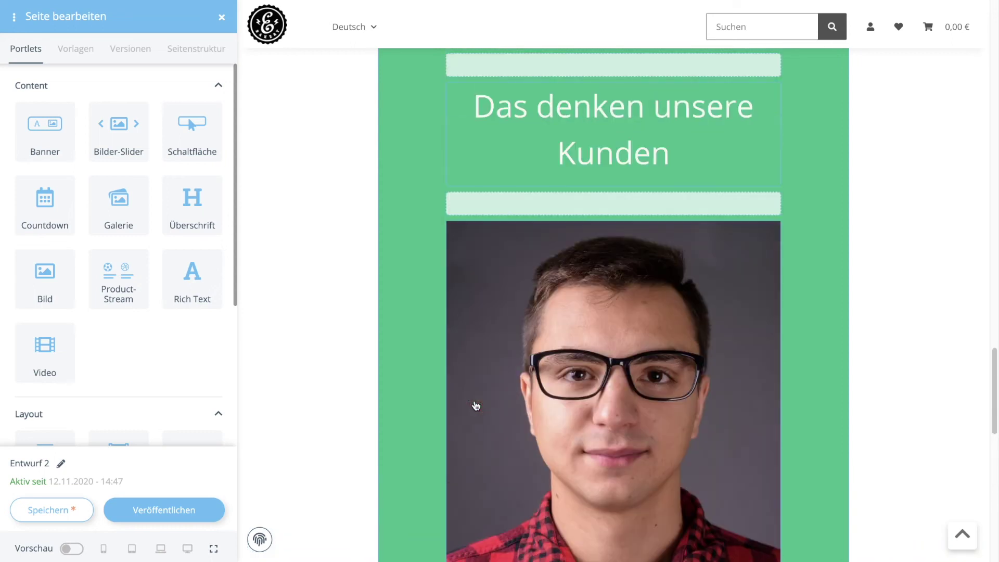
{"action": "left_click", "coordinate": [539, 162]}
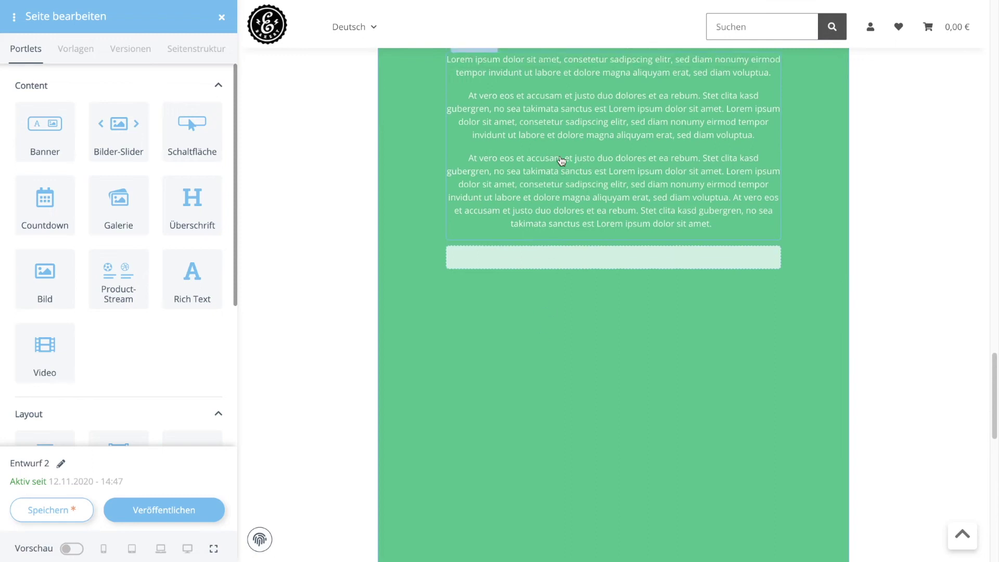
- Add a Video portlet below the text on the Flipcard's Rückseite, look through its settings and close them without saving
{"action": "left_click_drag", "start_coordinate": [42, 357], "coordinate": [533, 262]}
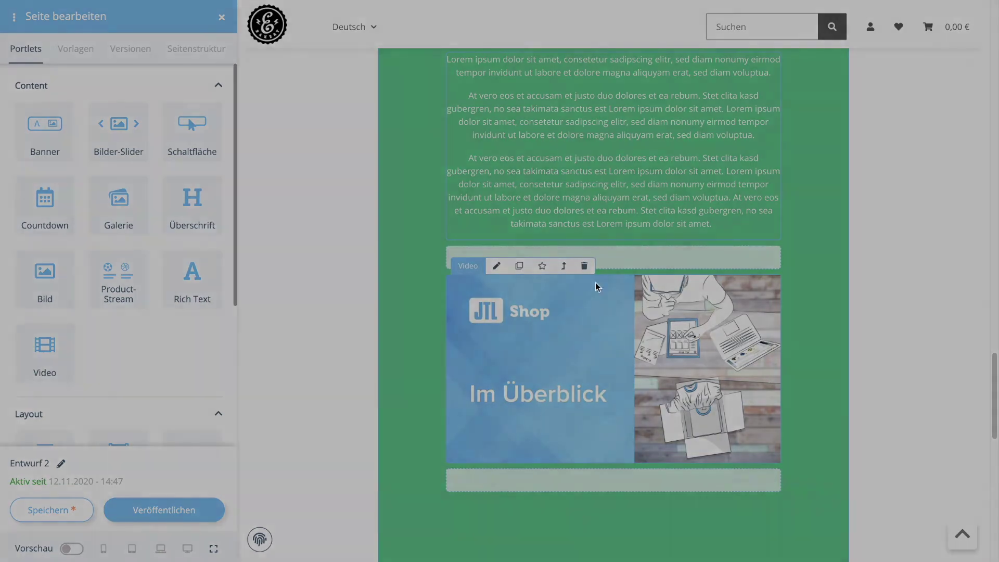
{"action": "scroll", "coordinate": [562, 328], "scroll_direction": "down", "scroll_amount": 3}
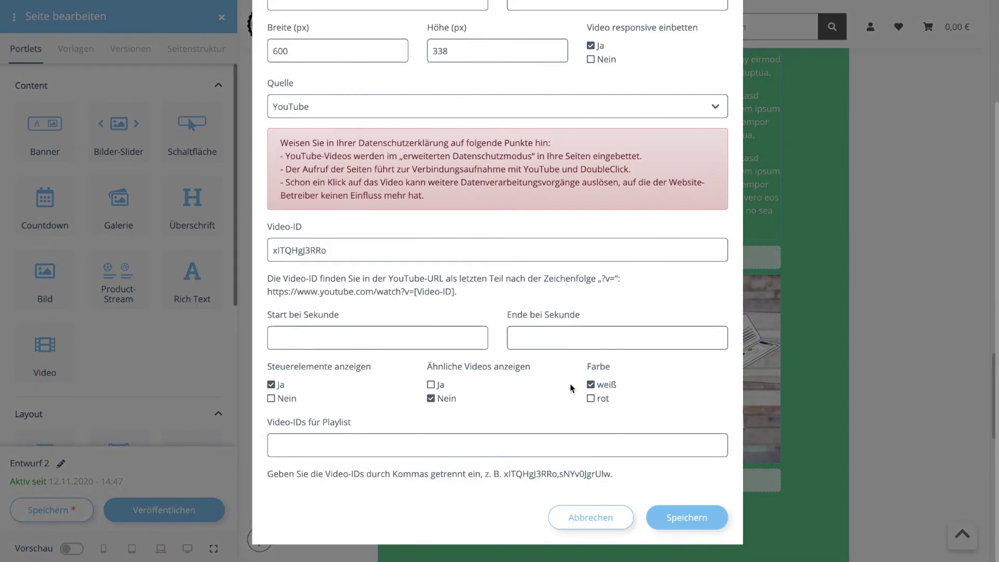
{"action": "left_click", "coordinate": [594, 516]}
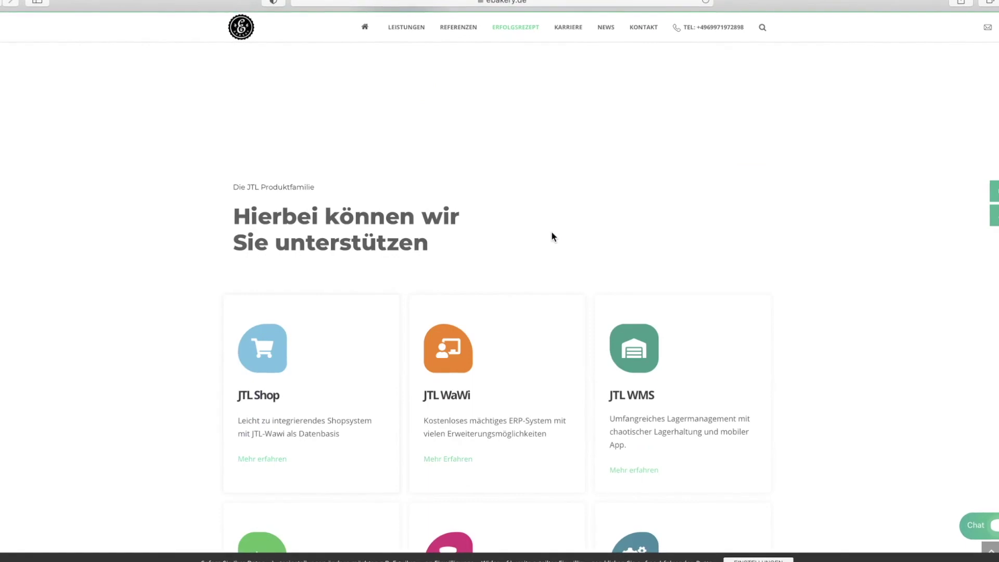
- On the eBakery website, look through the JTL product family overview, the interview section and the JTL-Shop and JTL-Wawi descriptions
{"action": "scroll", "coordinate": [552, 232], "scroll_direction": "down", "scroll_amount": 5}
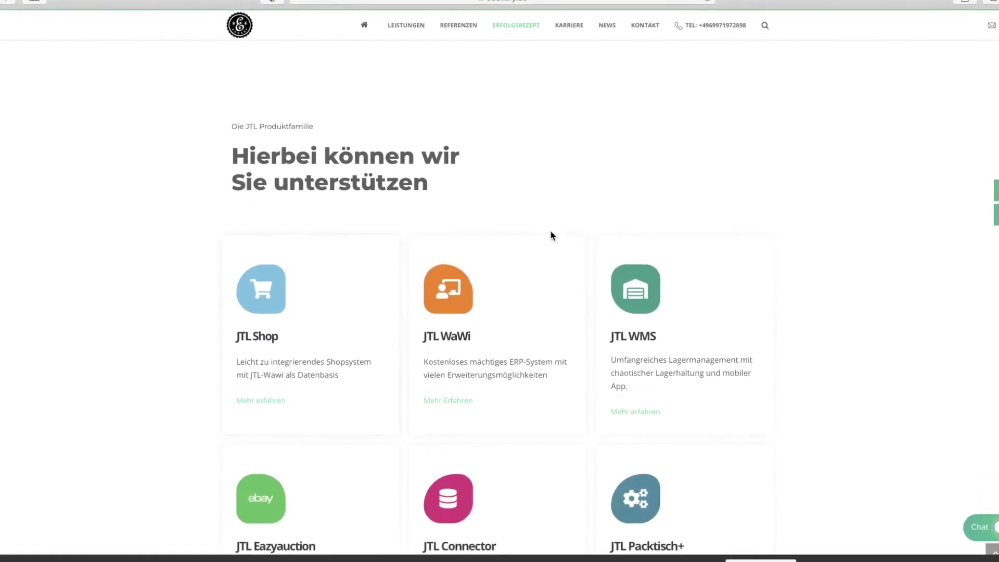
{"action": "scroll", "coordinate": [552, 235], "scroll_direction": "down", "scroll_amount": 10}
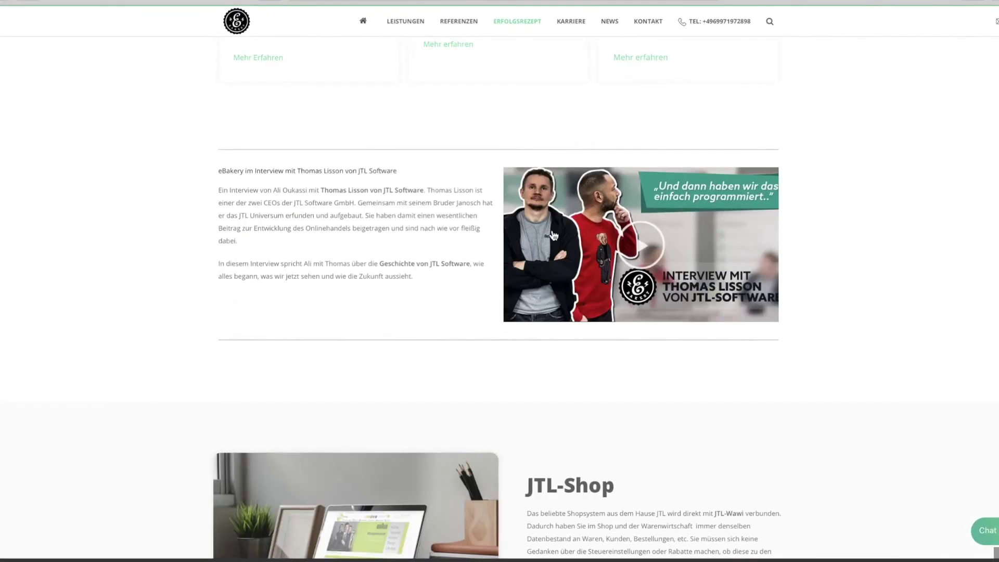
{"action": "scroll", "coordinate": [553, 235], "scroll_direction": "down", "scroll_amount": 5}
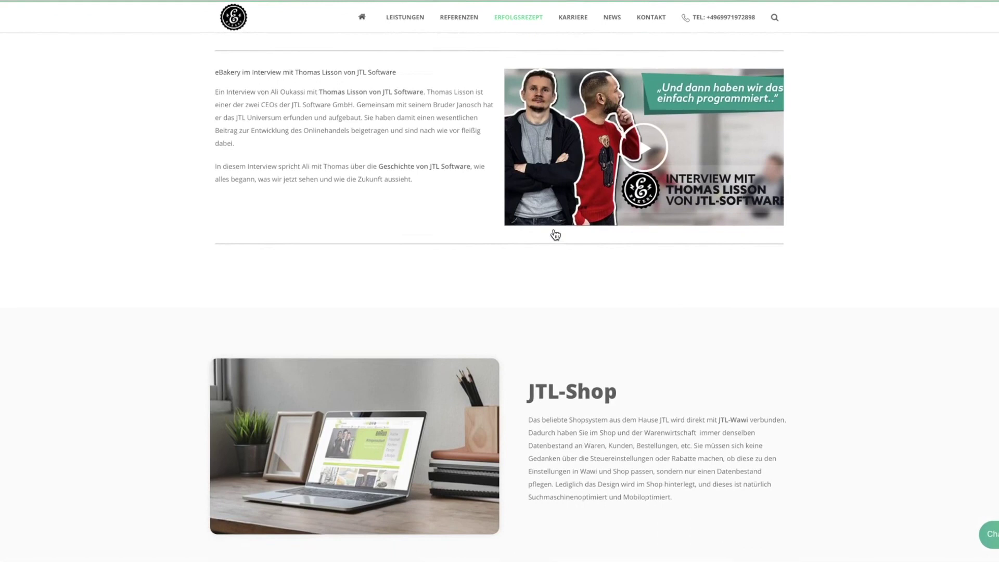
{"action": "scroll", "coordinate": [555, 230], "scroll_direction": "down", "scroll_amount": 5}
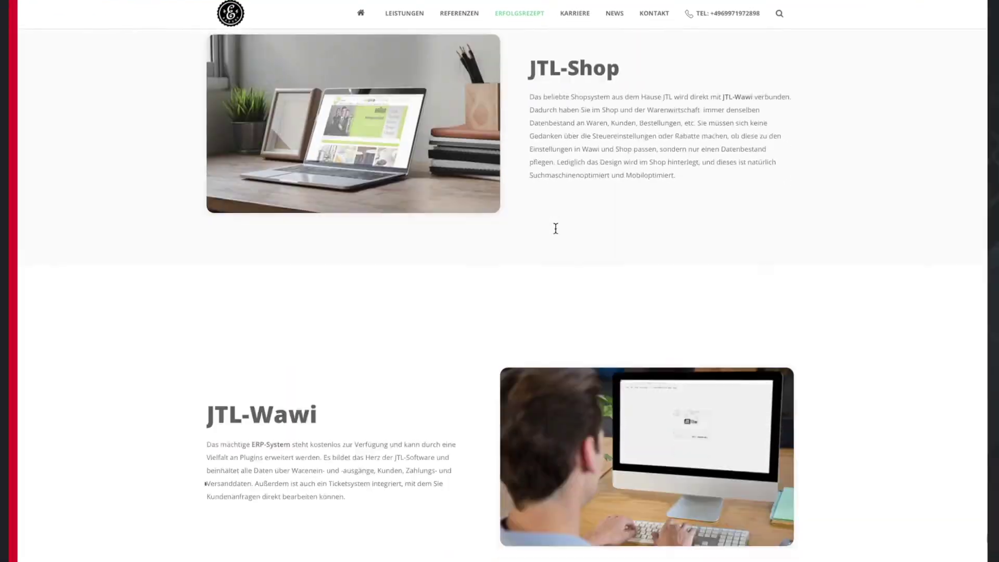